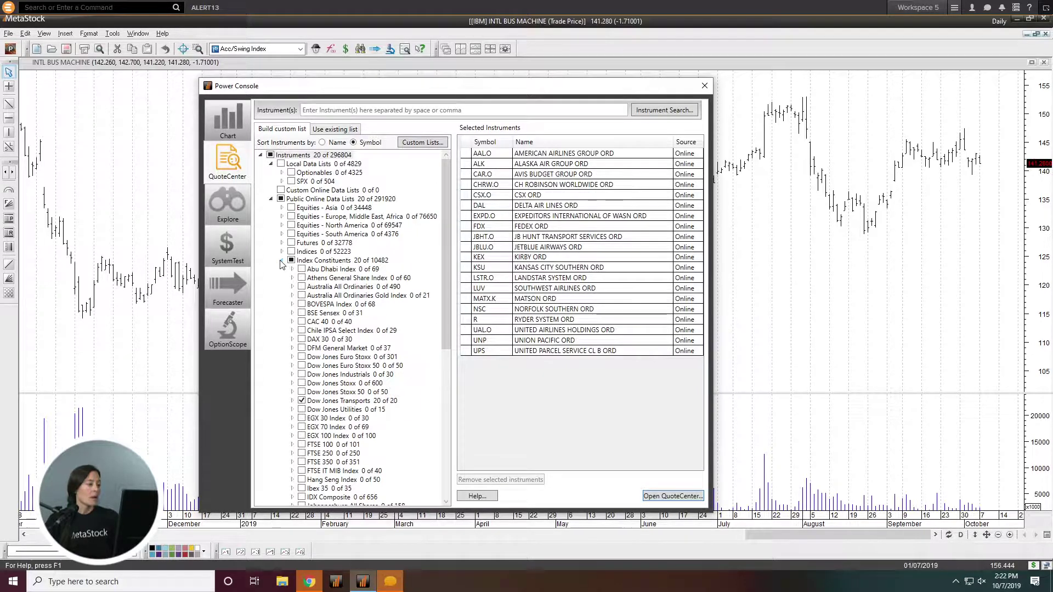
Step: Clear the current instrument selection and select all constituents of the Dow Jones Utilities index
click(270, 155)
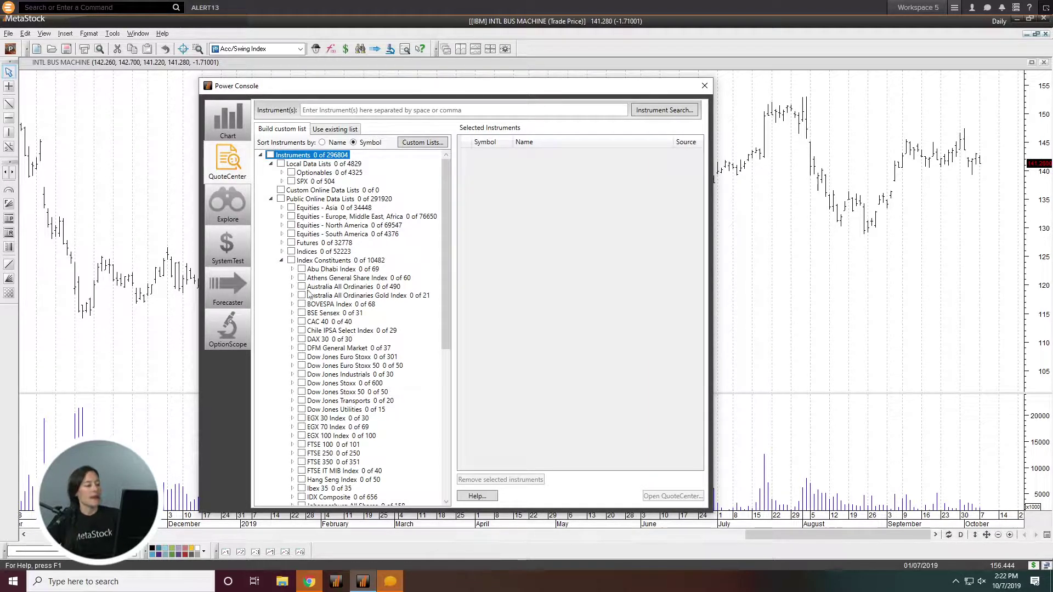
scroll(318, 300, down, 3)
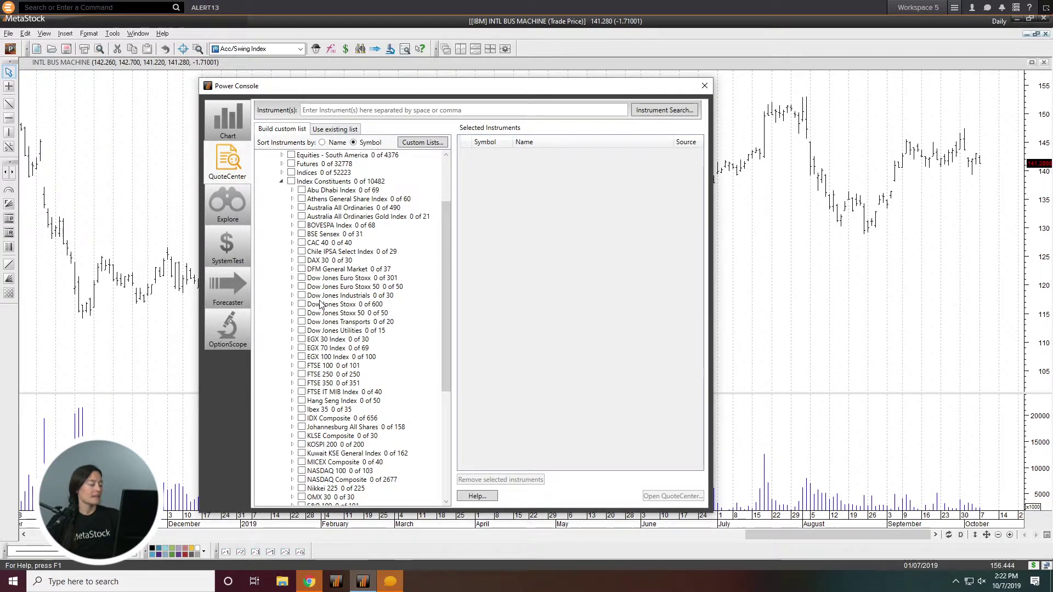
scroll(321, 304, down, 2)
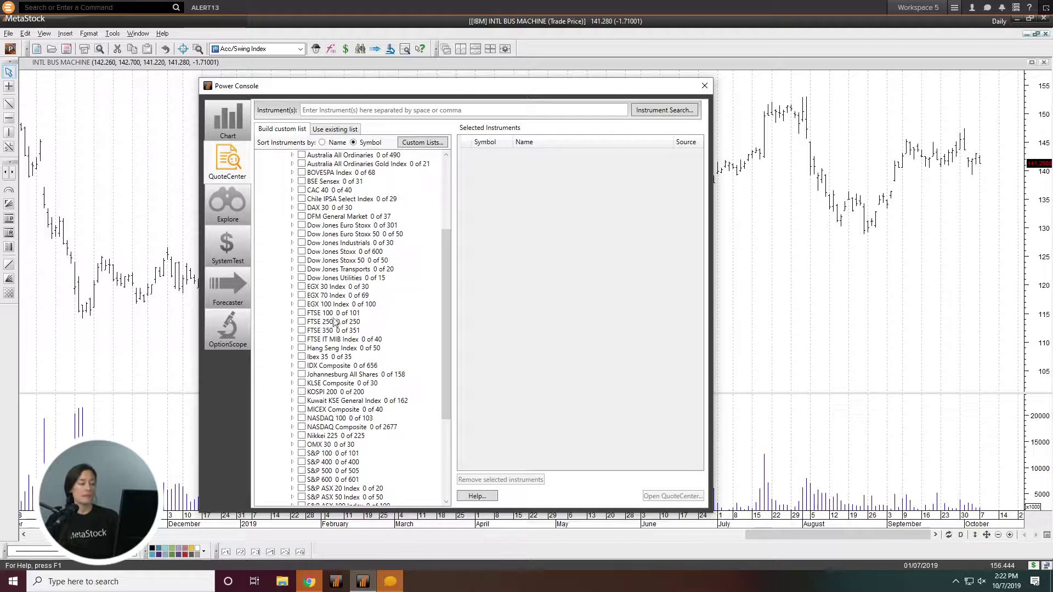
click(363, 276)
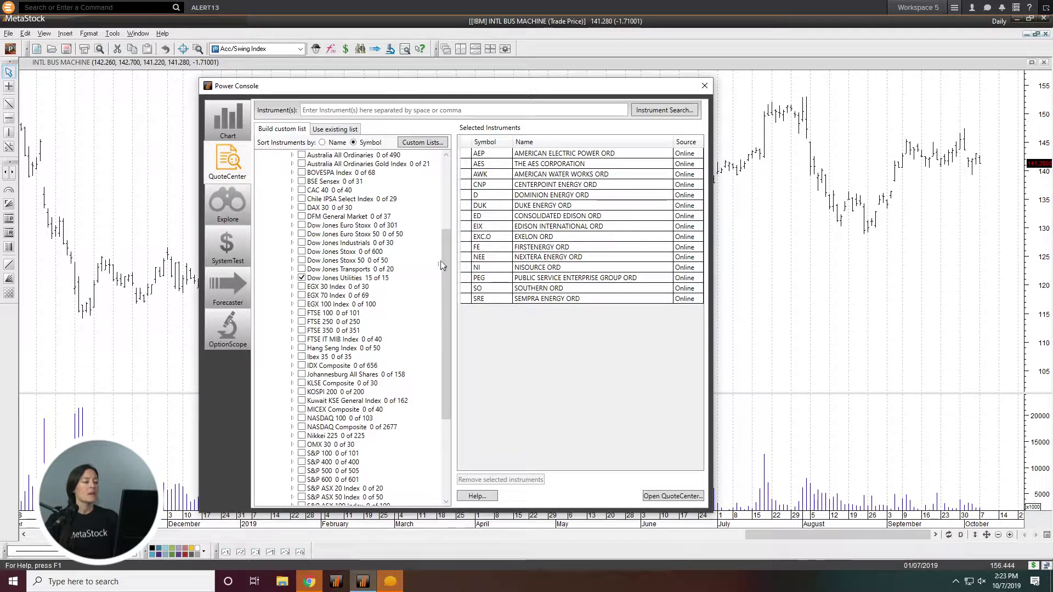
Step: Remove the instruments from ED (Consolidated Edison) through NI (NiSource) from the selected instruments
scroll(439, 285, up, 3)
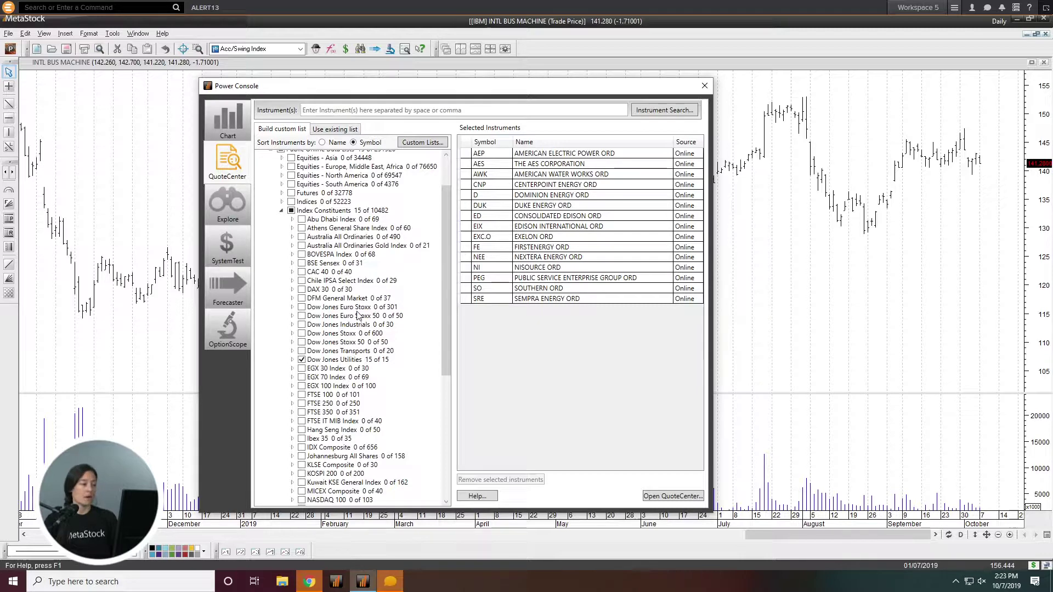
scroll(447, 241, up, 2)
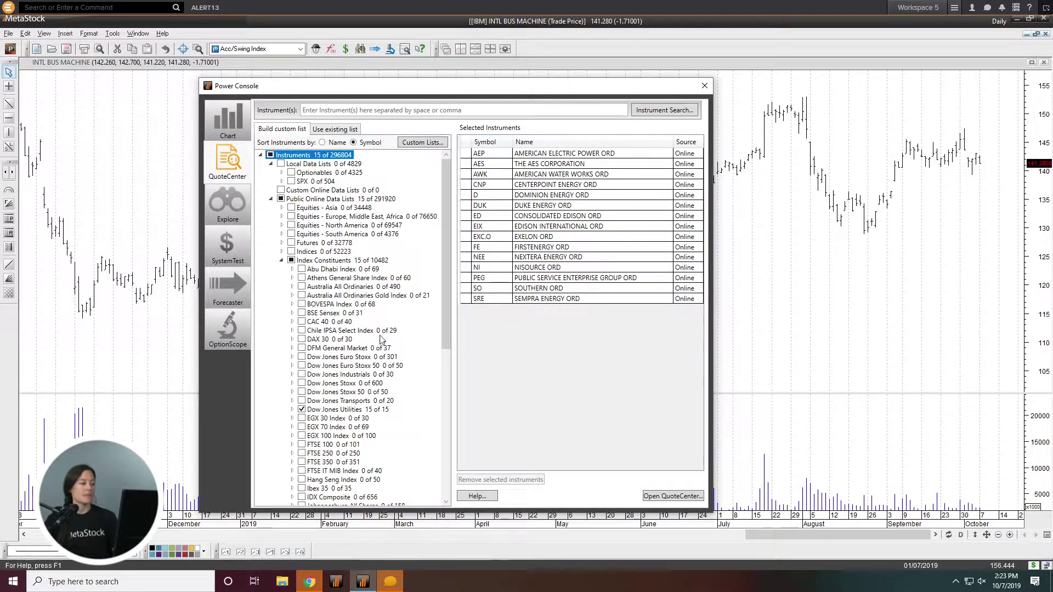
click(488, 216)
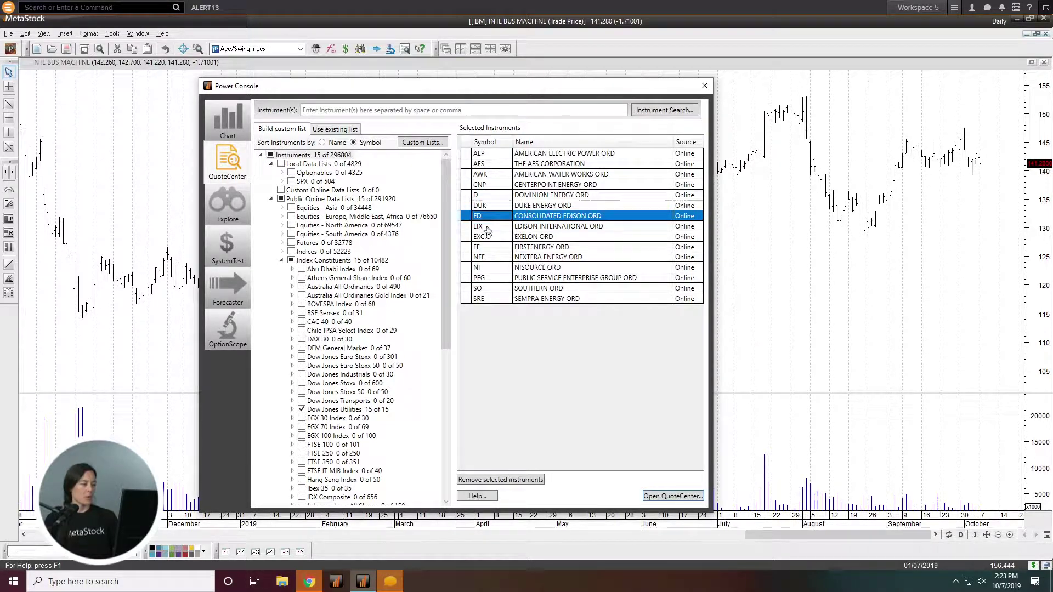
shift+click(500, 268)
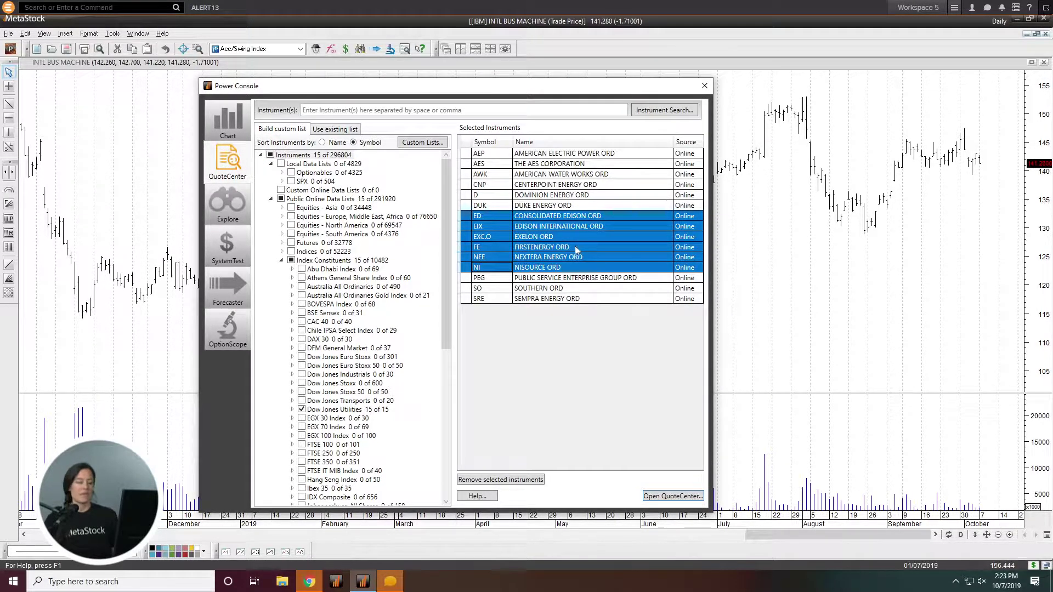
click(498, 480)
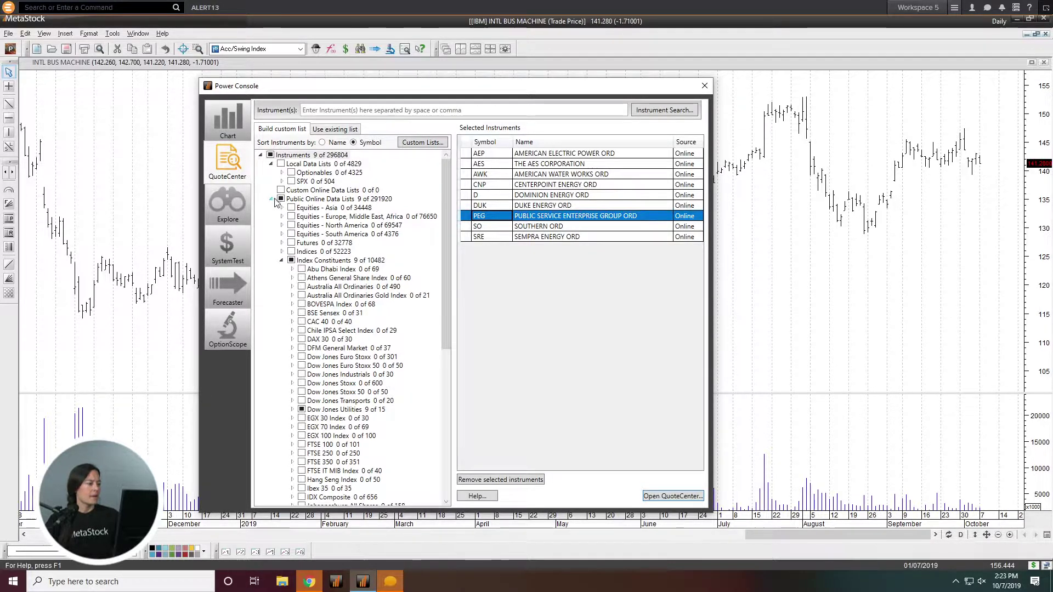
Step: Clear all selected index constituents and expand the Hang Seng Index to show its individual instruments
click(291, 261)
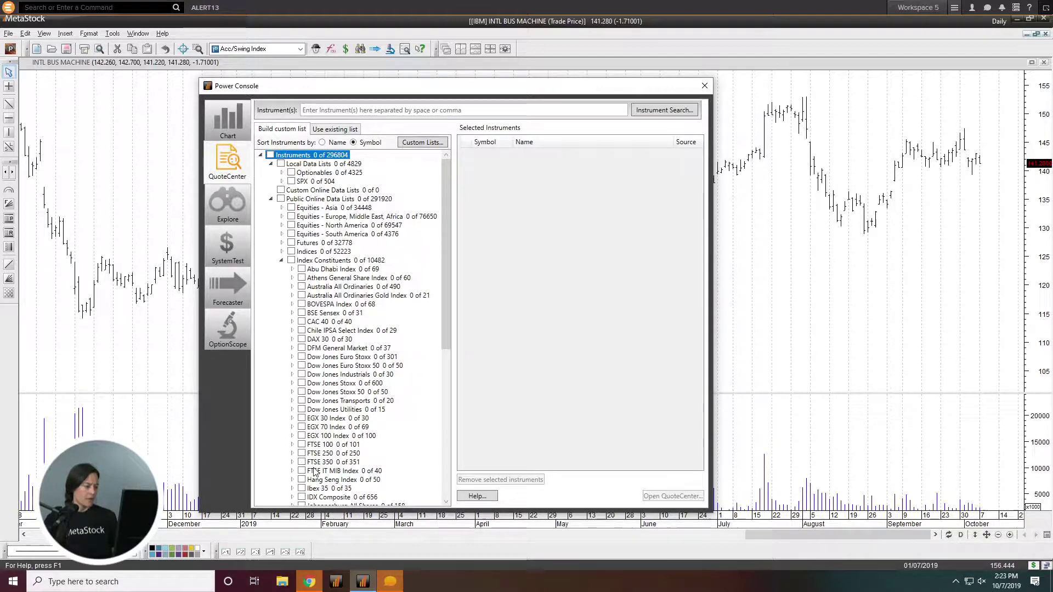
scroll(324, 465, down, 1)
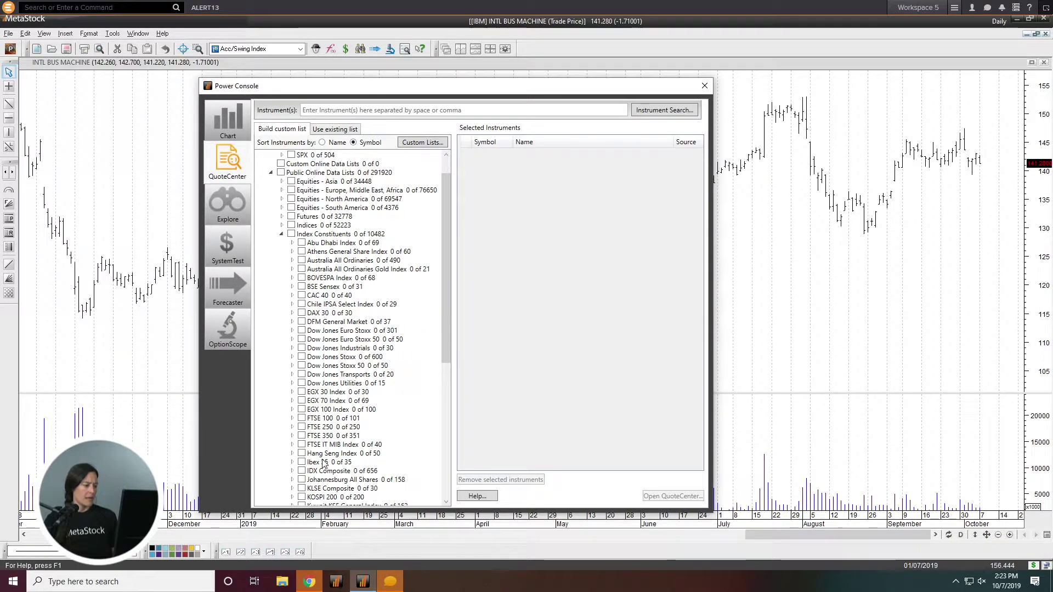
click(293, 453)
scroll(324, 447, down, 8)
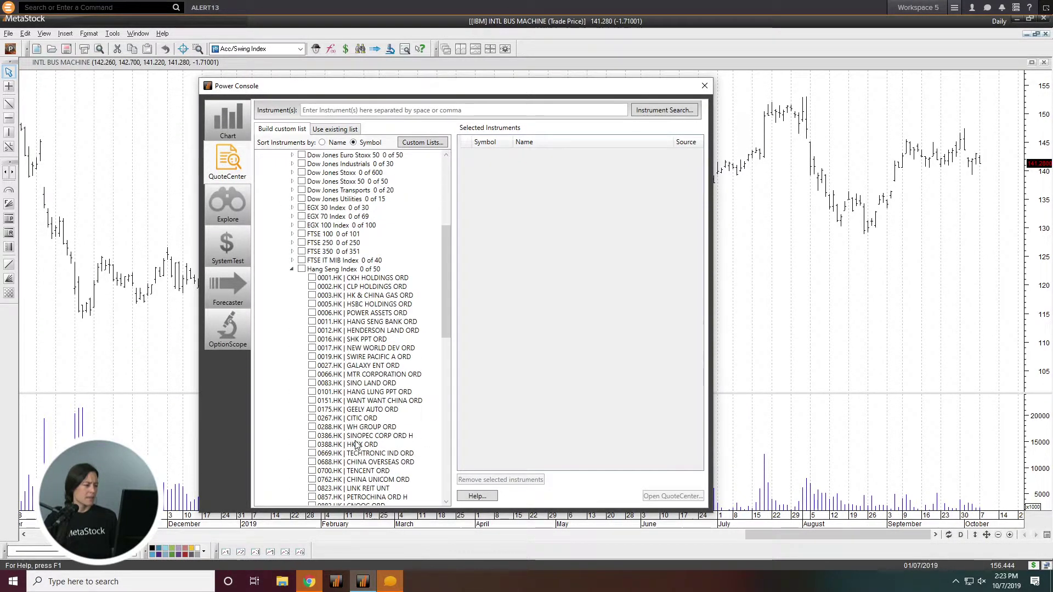
scroll(372, 252, up, 9)
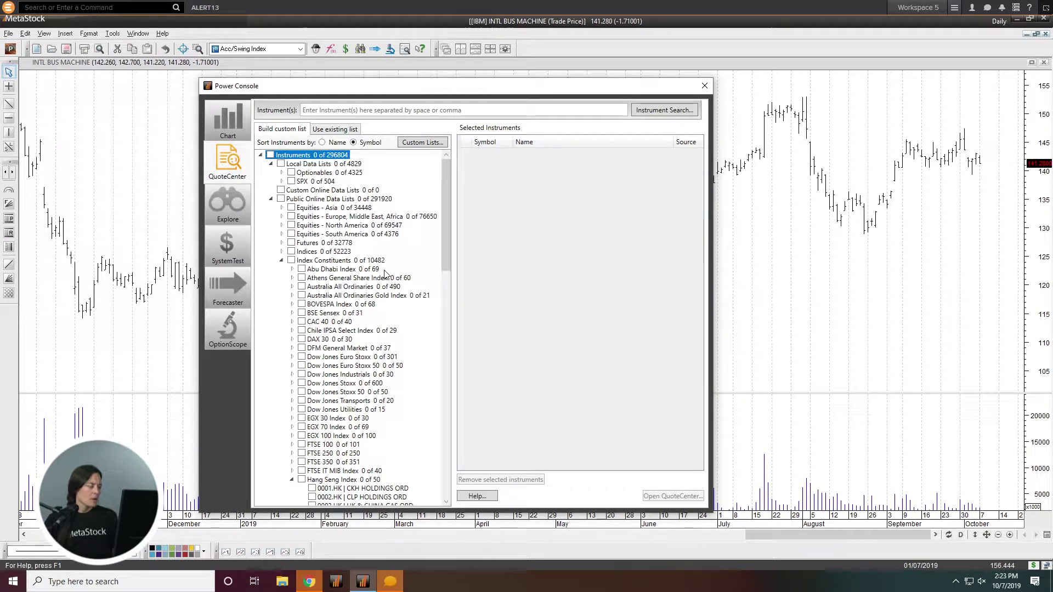
Step: Expand the Dow Jones Utilities index and select all of its constituents
click(292, 409)
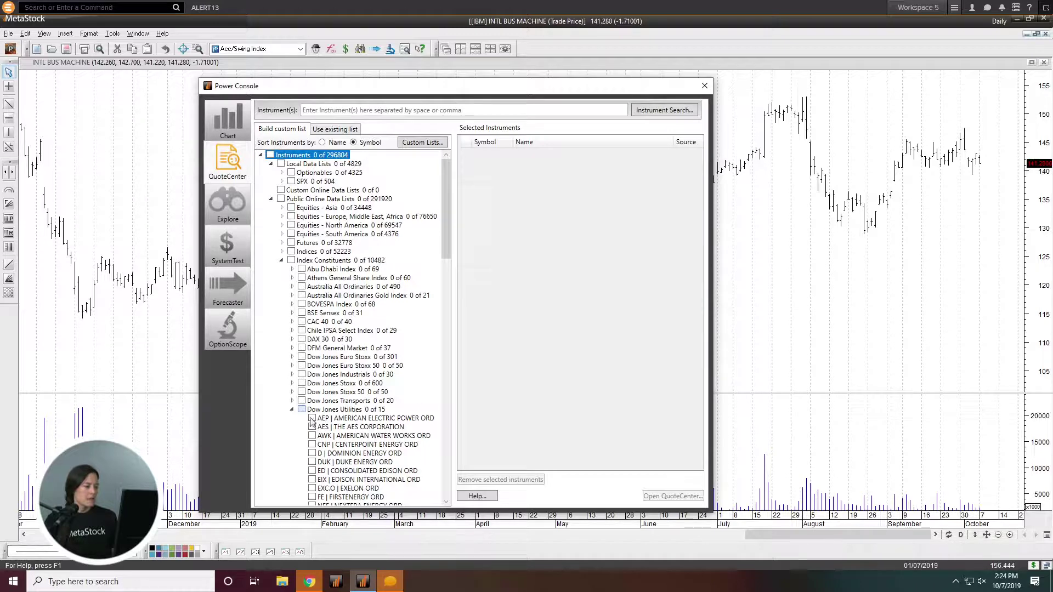
click(302, 409)
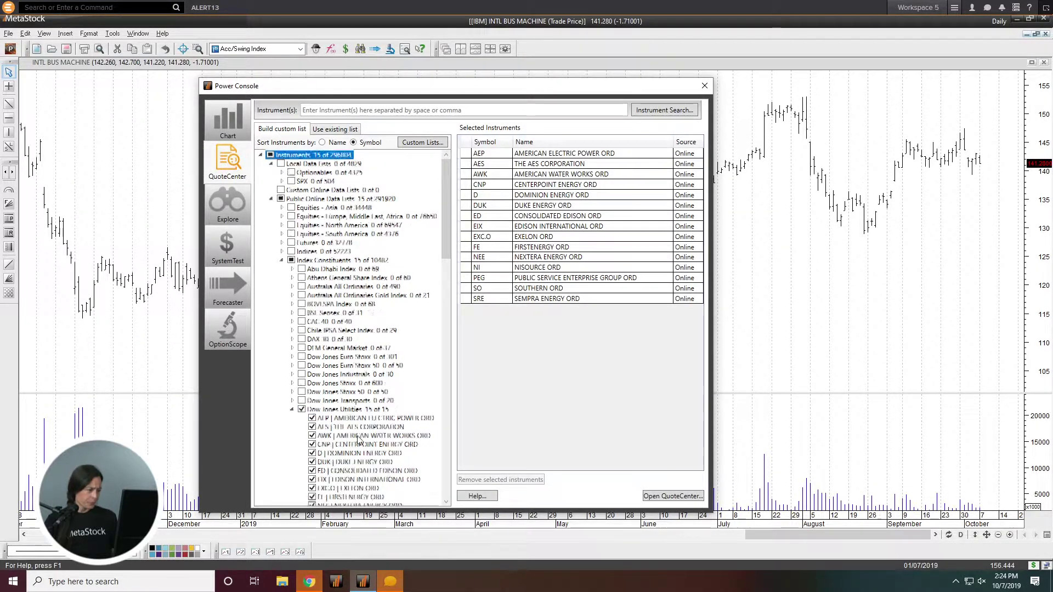
scroll(359, 438, down, 5)
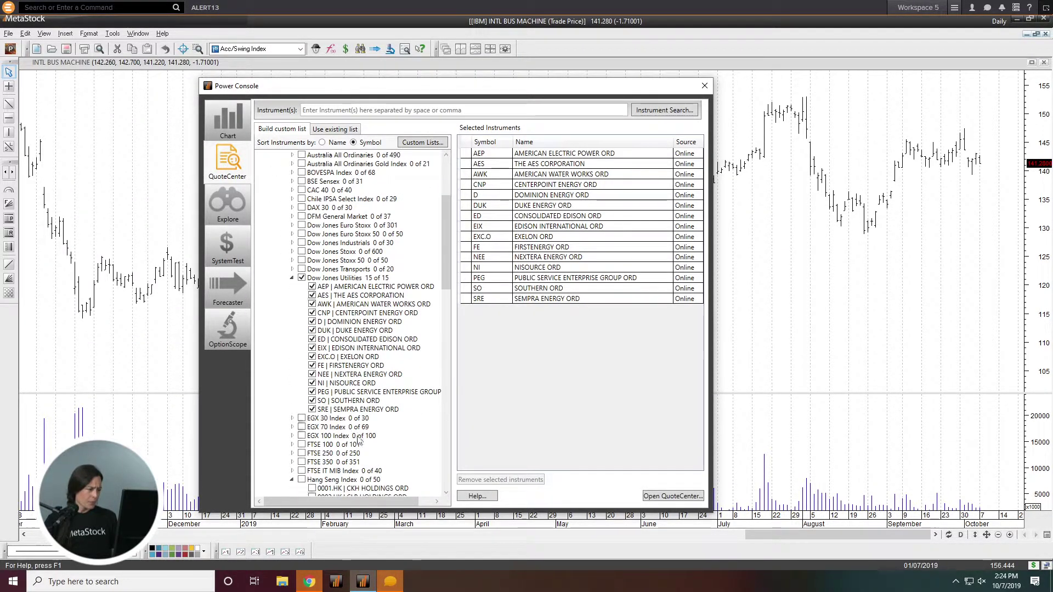
Step: Remove the instruments from EXC.O (Exelon) through PEG (Public Service Enterprise Group) from the selected instruments
click(490, 240)
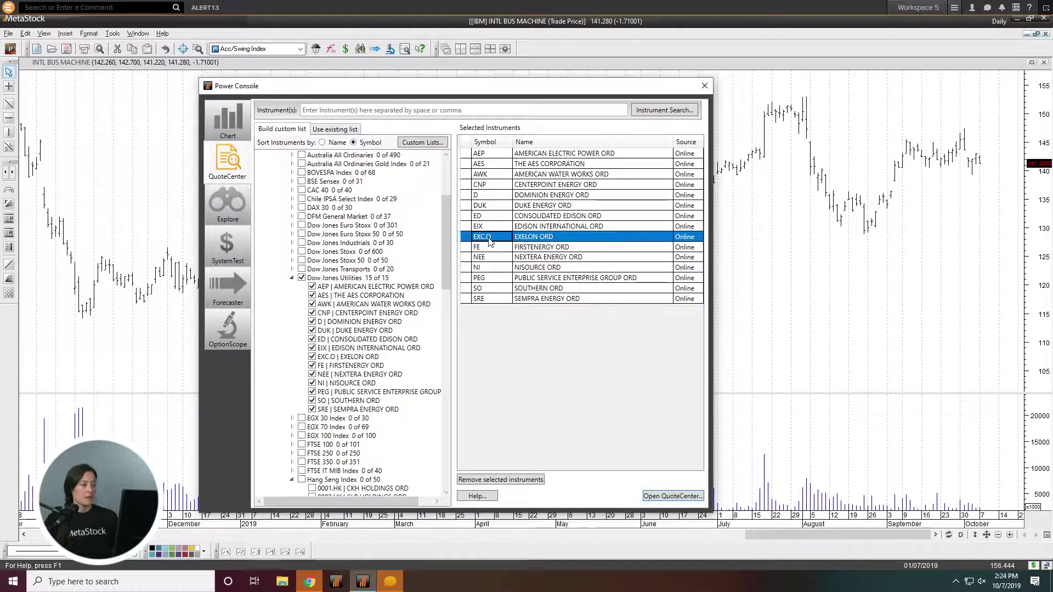
shift+click(490, 279)
click(514, 480)
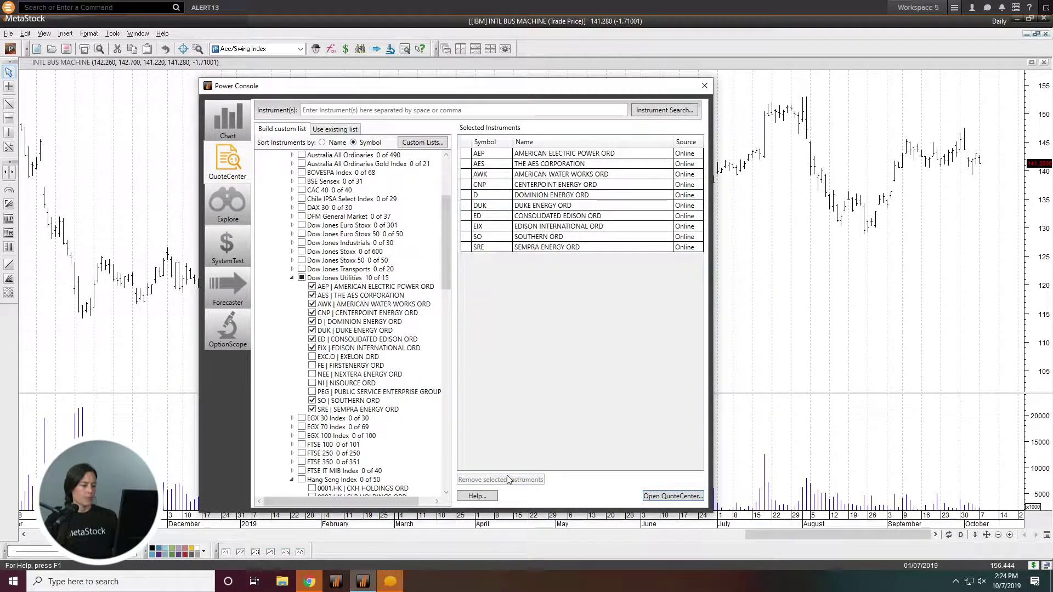
Step: Add the Hang Seng Index constituents 0001.HK, 0002.HK, 0003.HK and 0005.HK to the selected instruments
scroll(303, 385, down, 7)
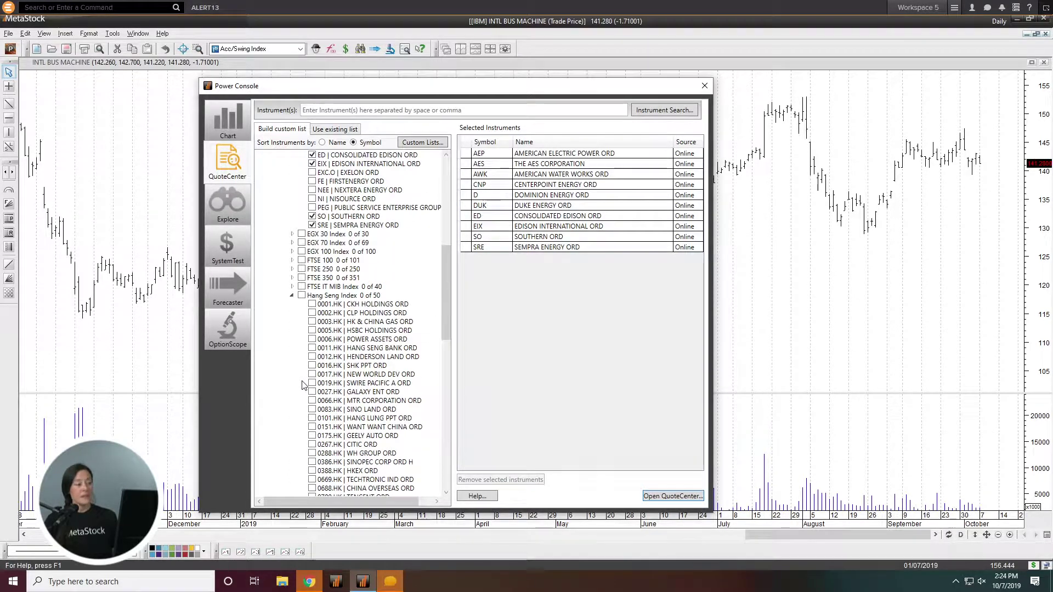
scroll(303, 385, up, 12)
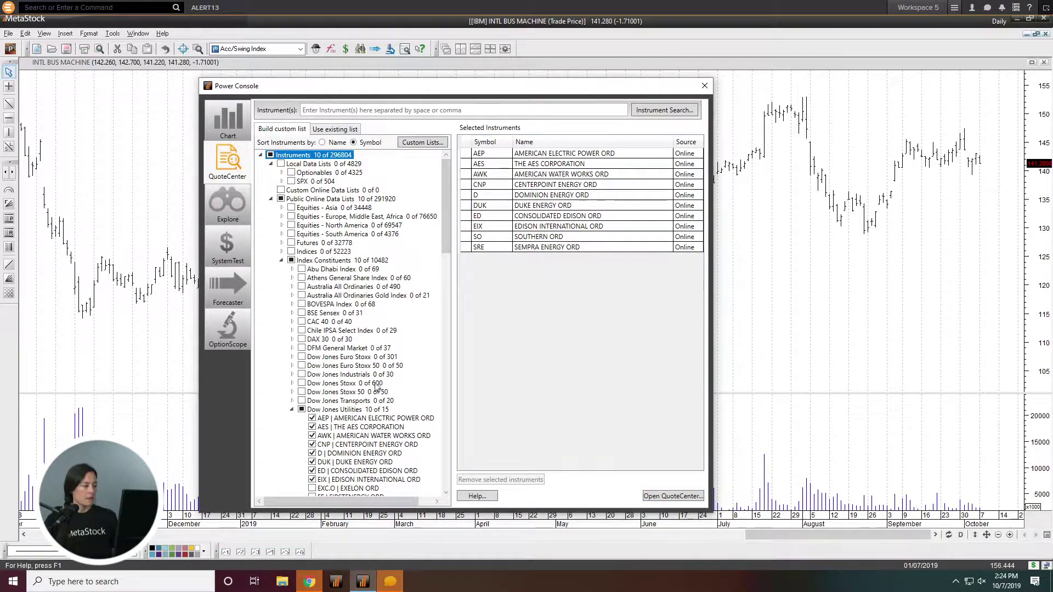
scroll(376, 387, down, 10)
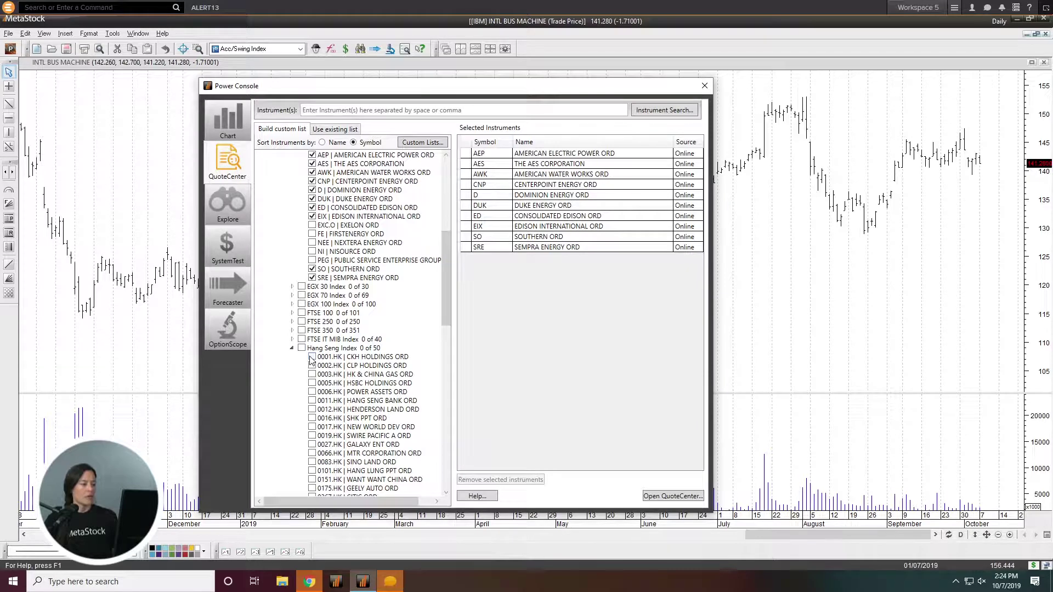
click(312, 357)
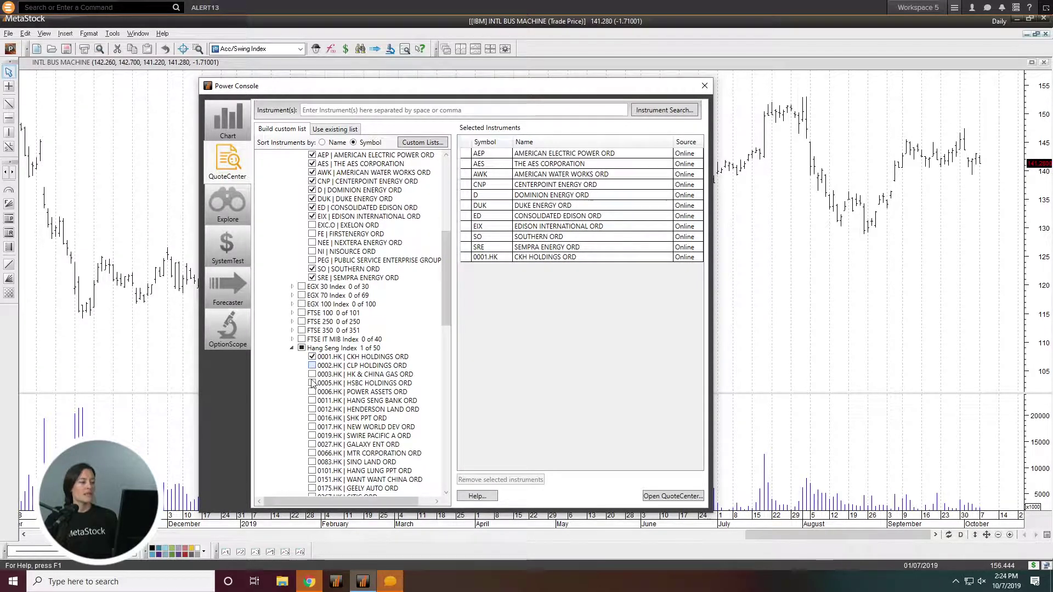
click(312, 365)
click(312, 374)
click(312, 383)
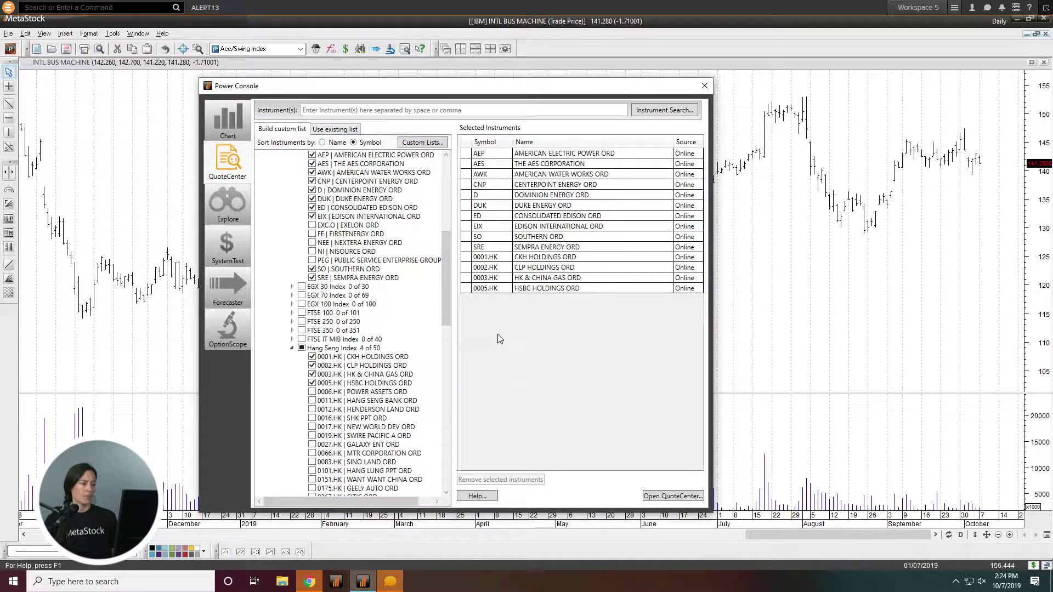
Step: Open the selected instruments in a maximized QuoteCenter window and save them as the list "My custom List"
click(667, 496)
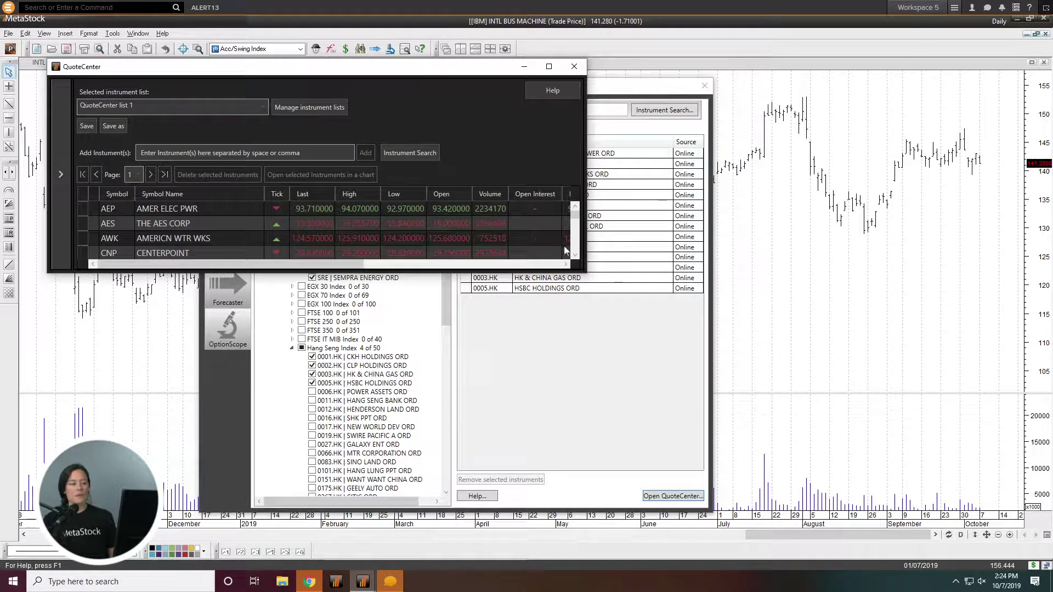
click(549, 67)
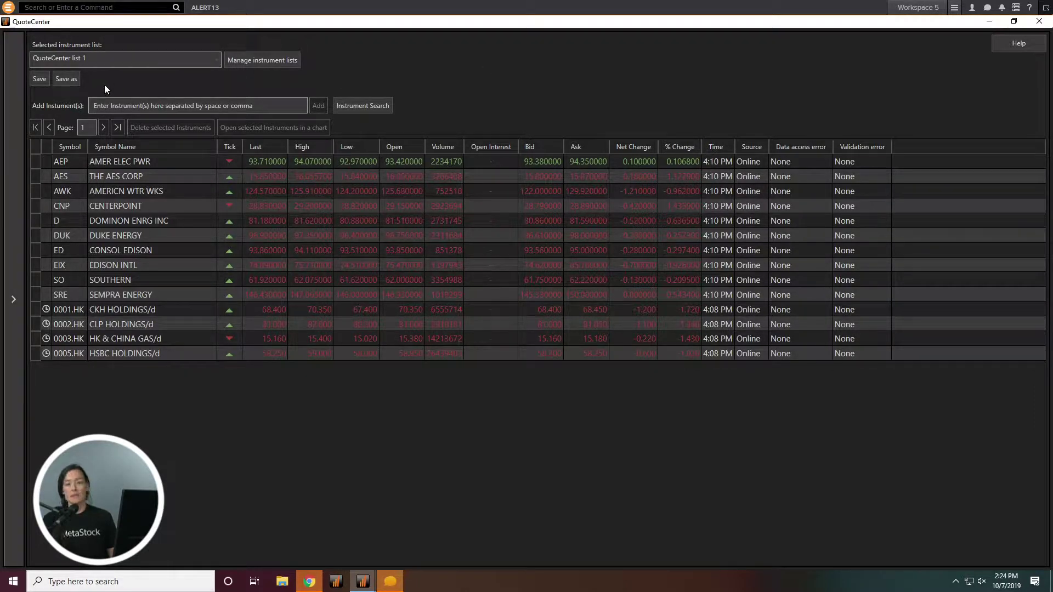
click(70, 80)
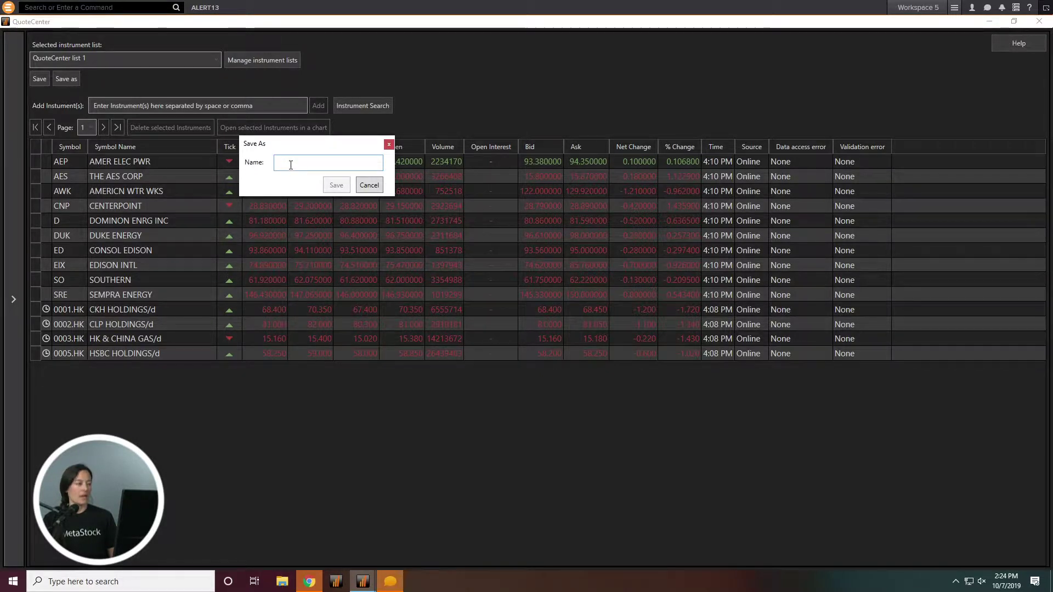
text(My )
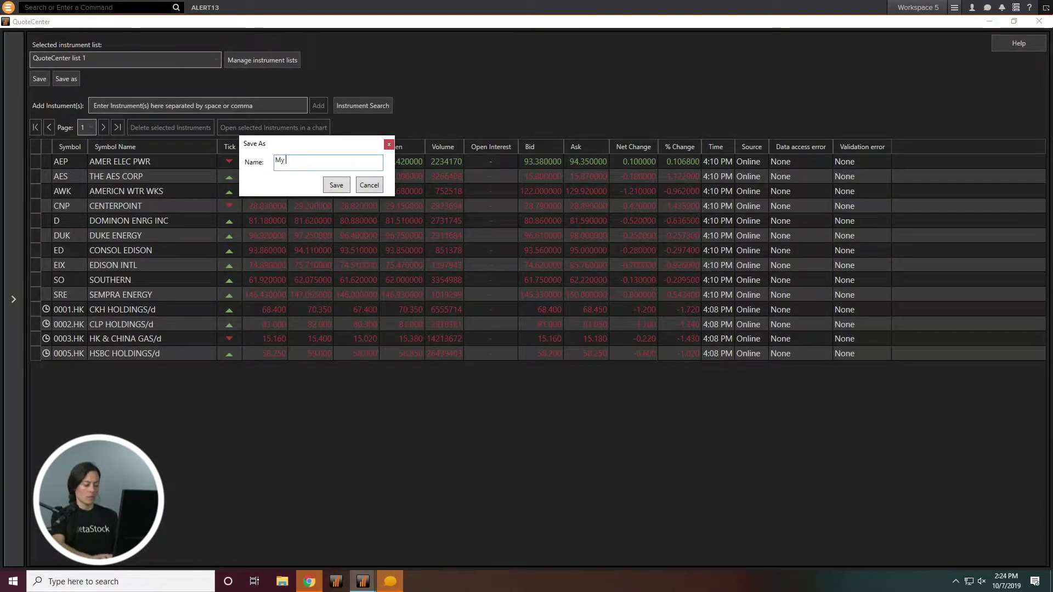
text(custom List)
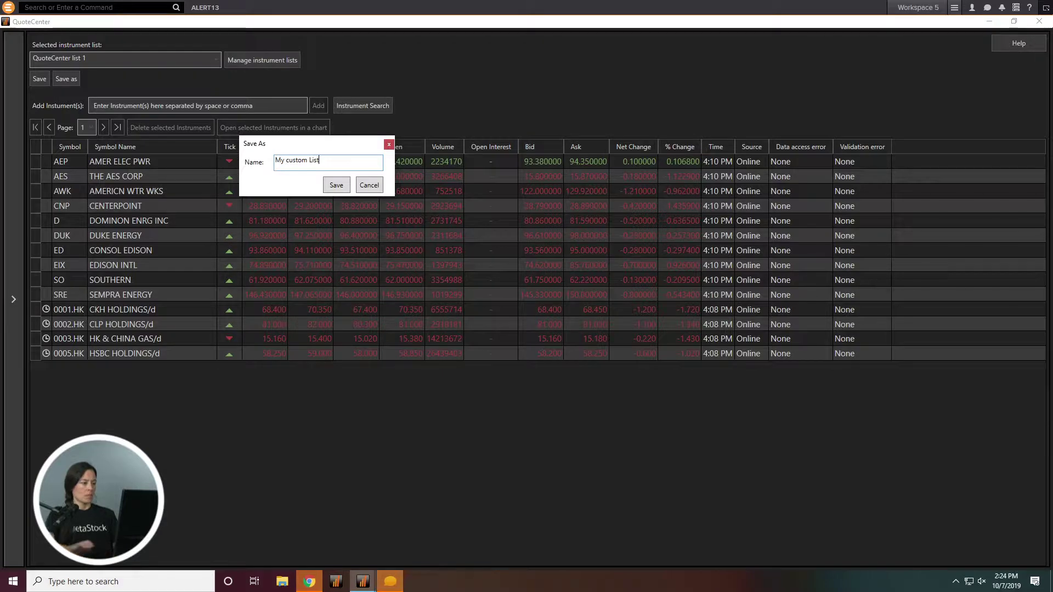
click(344, 186)
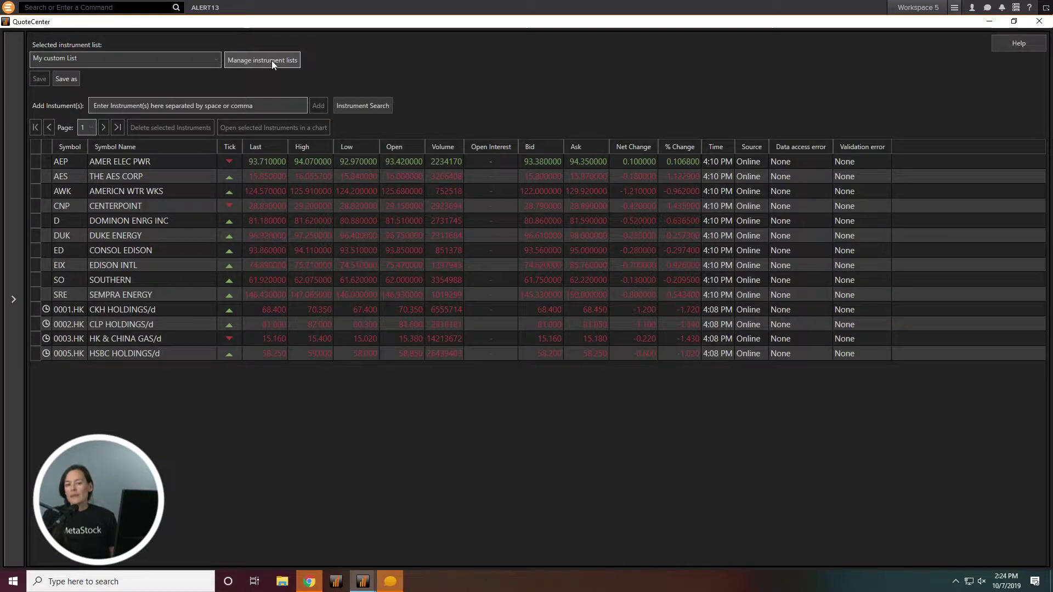
Step: Examine the management options for My custom List and the SPX list in the Custom List Manager, leaving both lists as they are
click(271, 60)
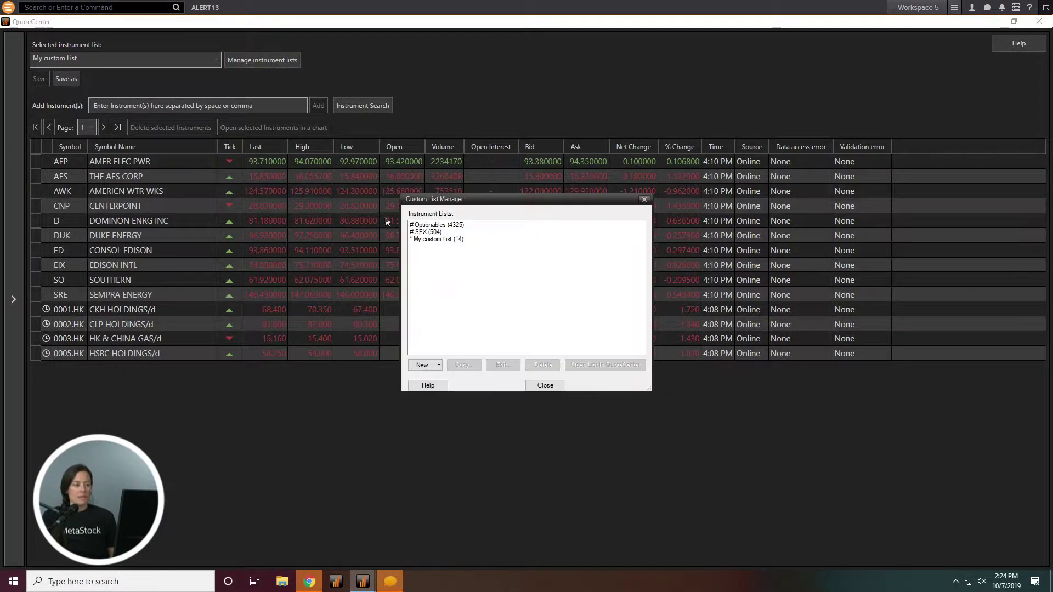
drag(509, 204, 578, 97)
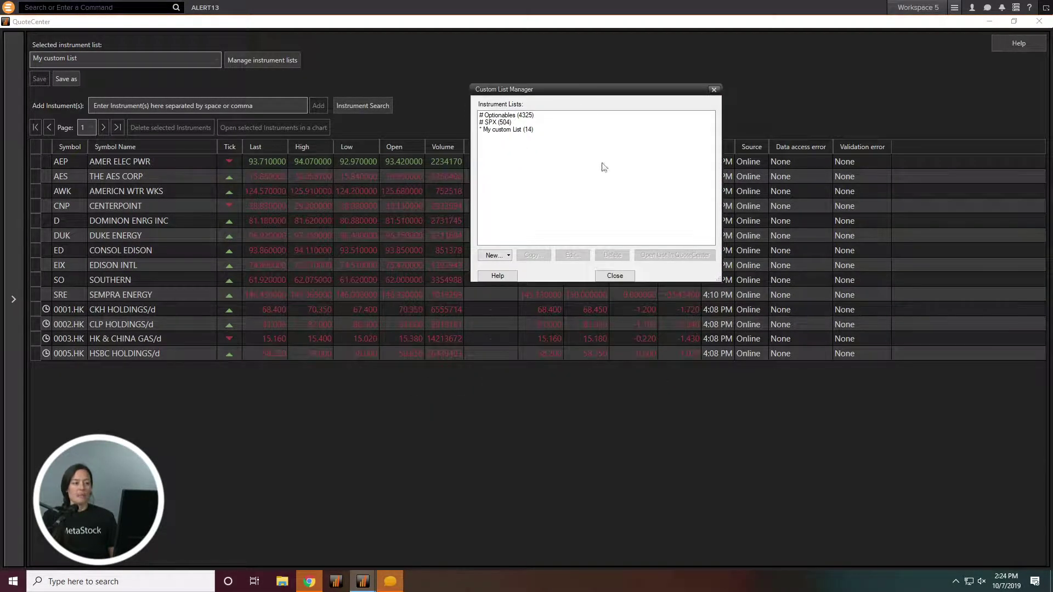
click(509, 132)
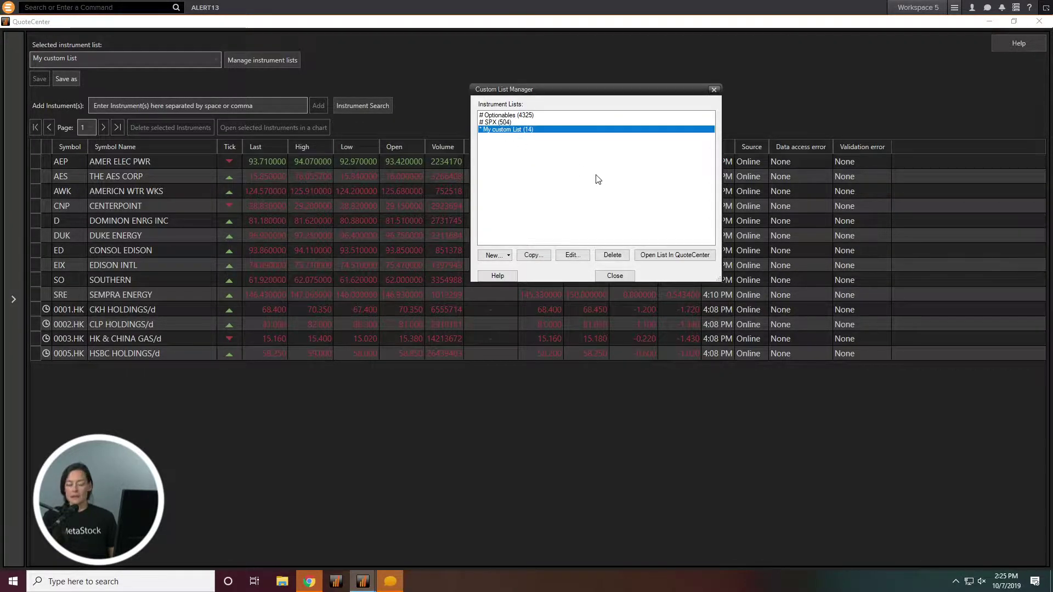
click(546, 121)
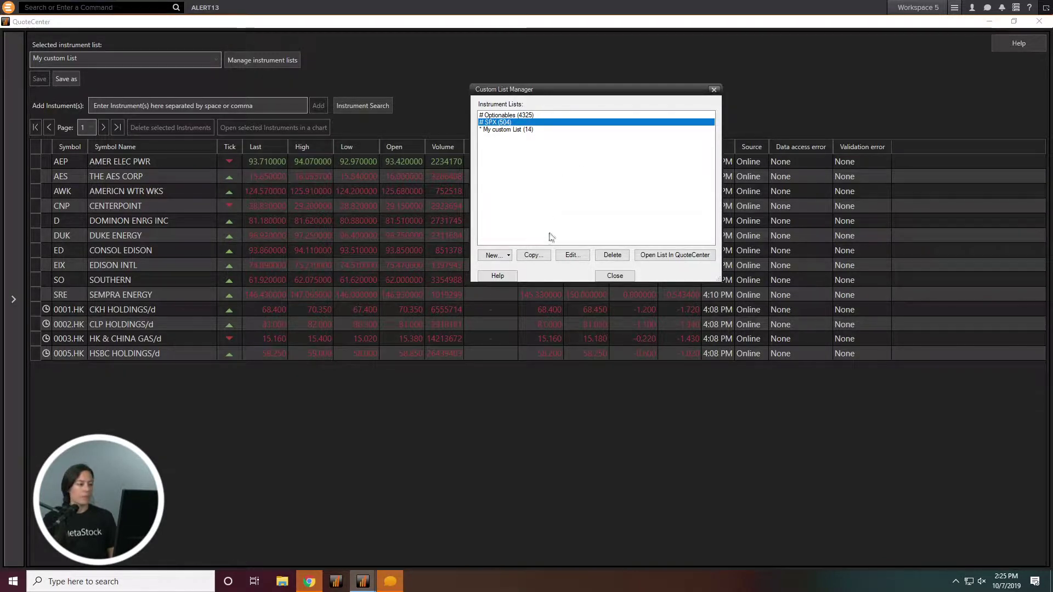
click(615, 275)
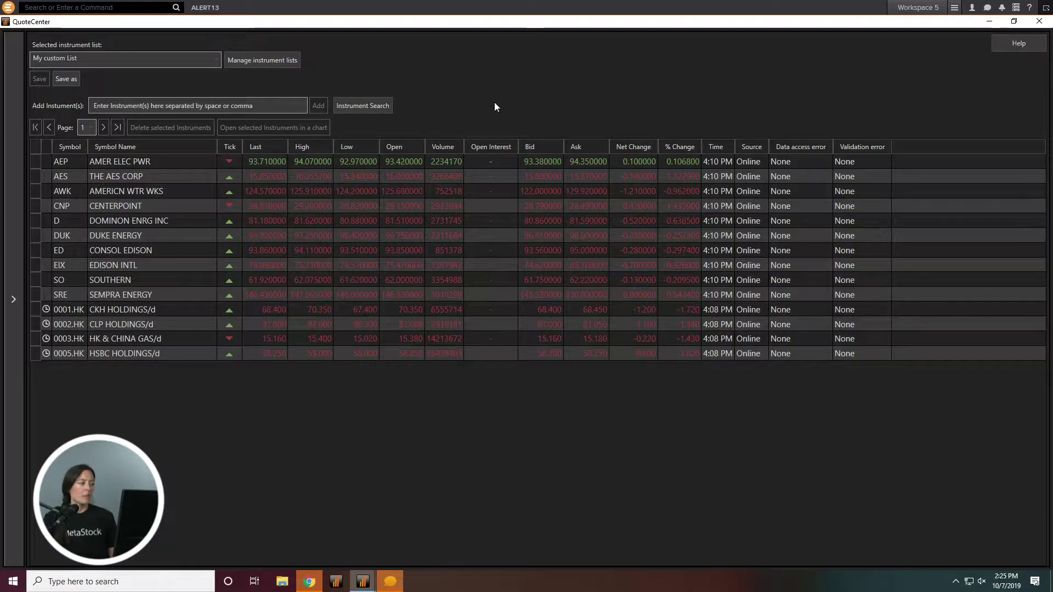
Step: Remove the instruments AEP (AMER ELEC PWR) and AWK (AMERICN WTR WKS) from My custom List
click(170, 163)
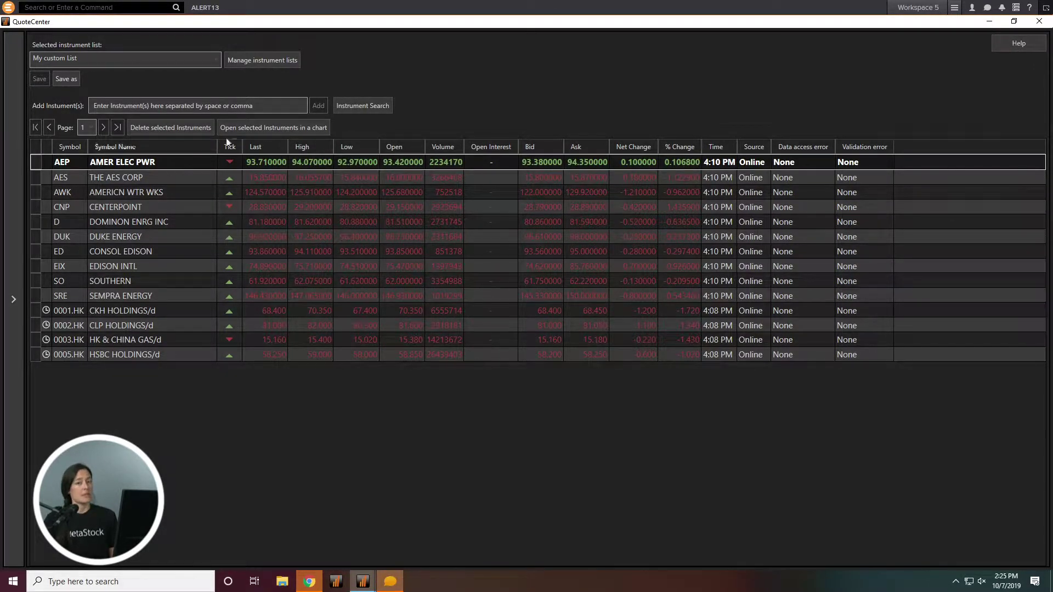
click(177, 127)
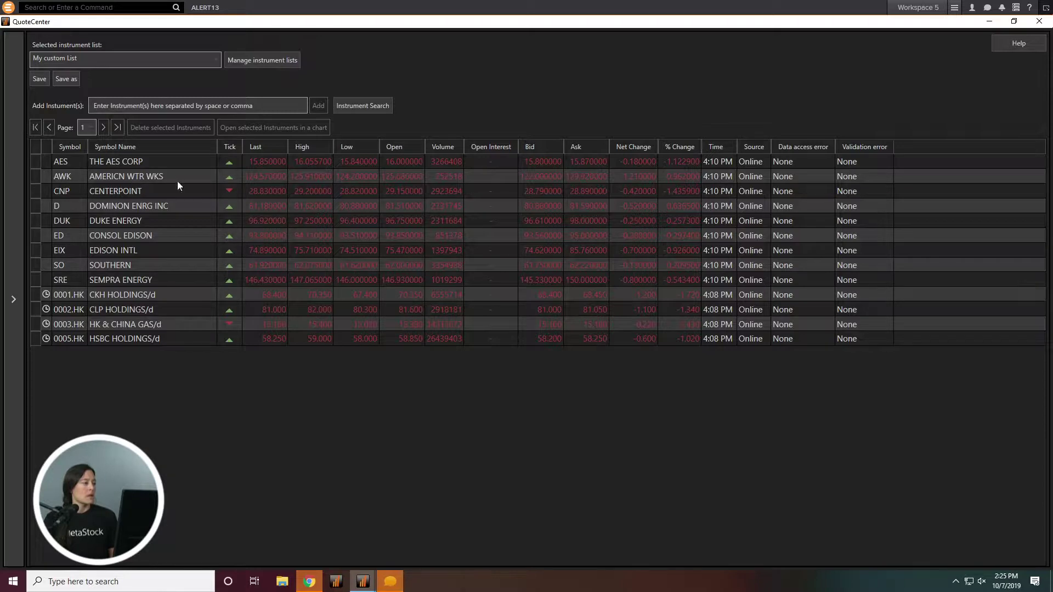
click(177, 177)
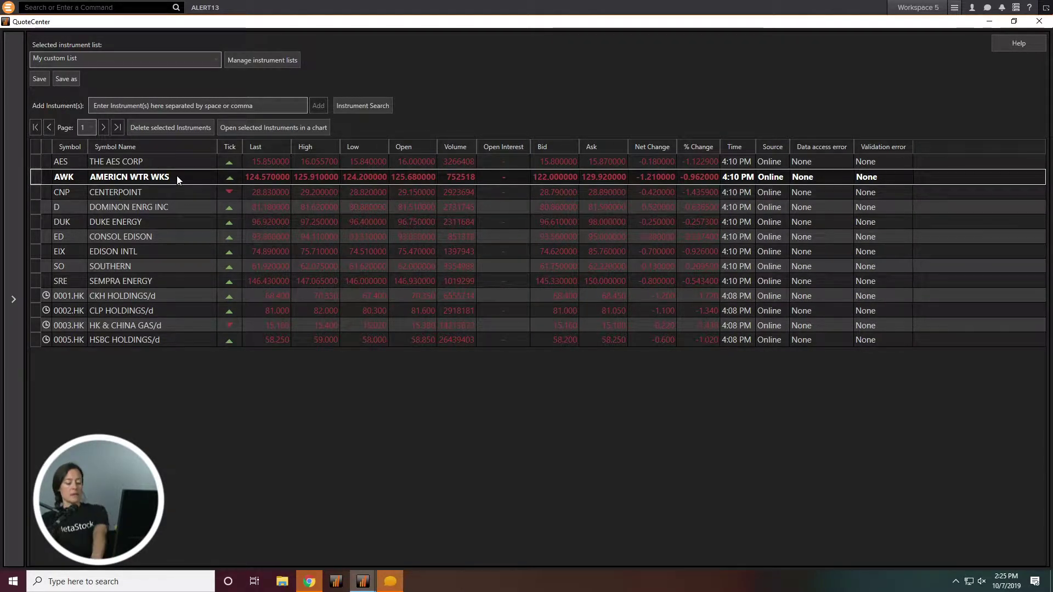
key(Delete)
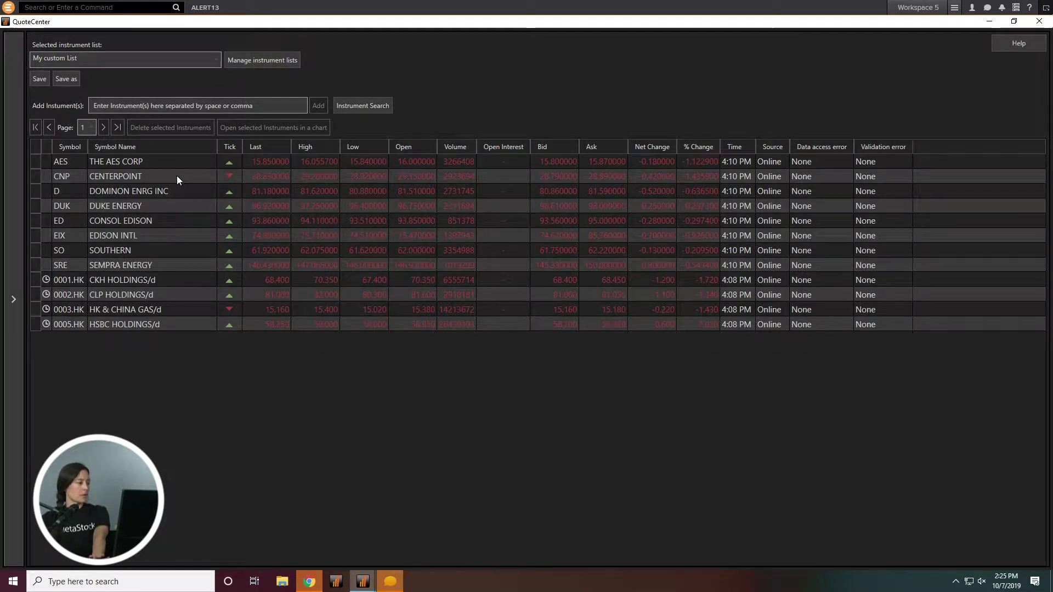
Step: Remove CNP, DUK and EIX together from My custom List, followed by SO (SOUTHERN)
click(177, 178)
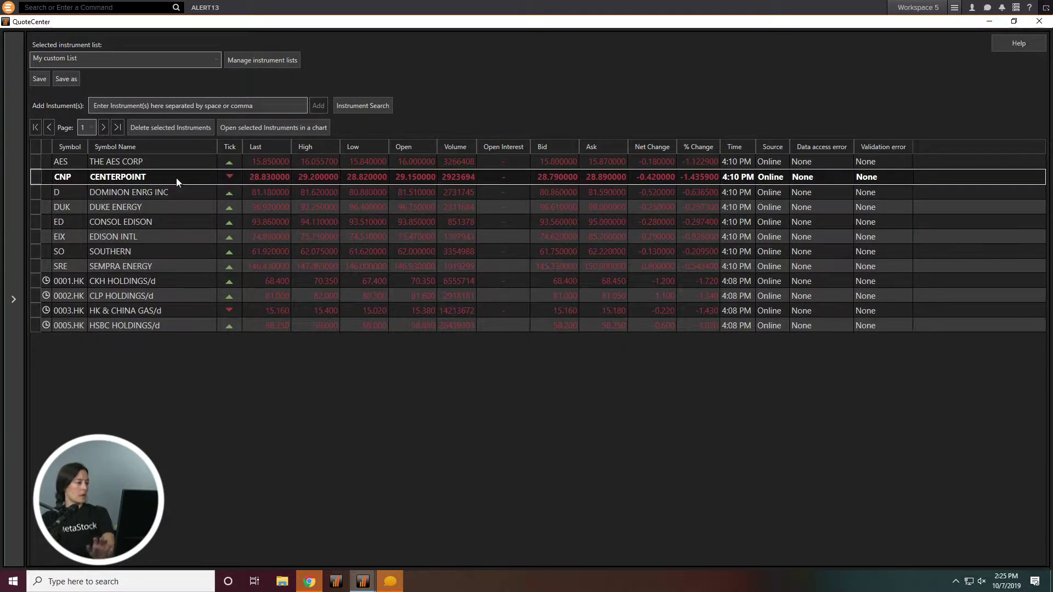
ctrl+click(175, 207)
ctrl+click(163, 238)
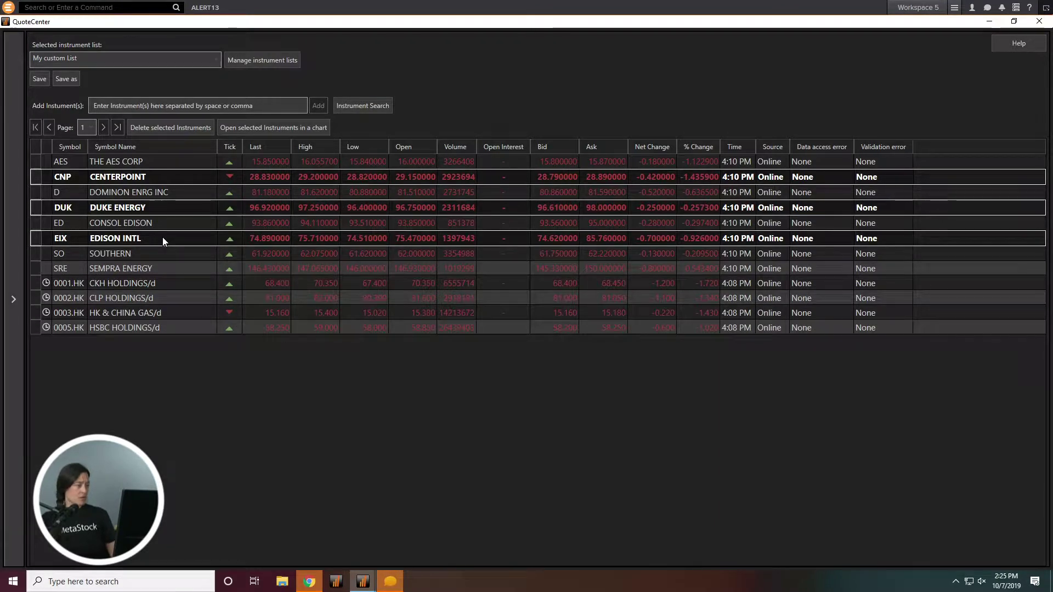
key(Delete)
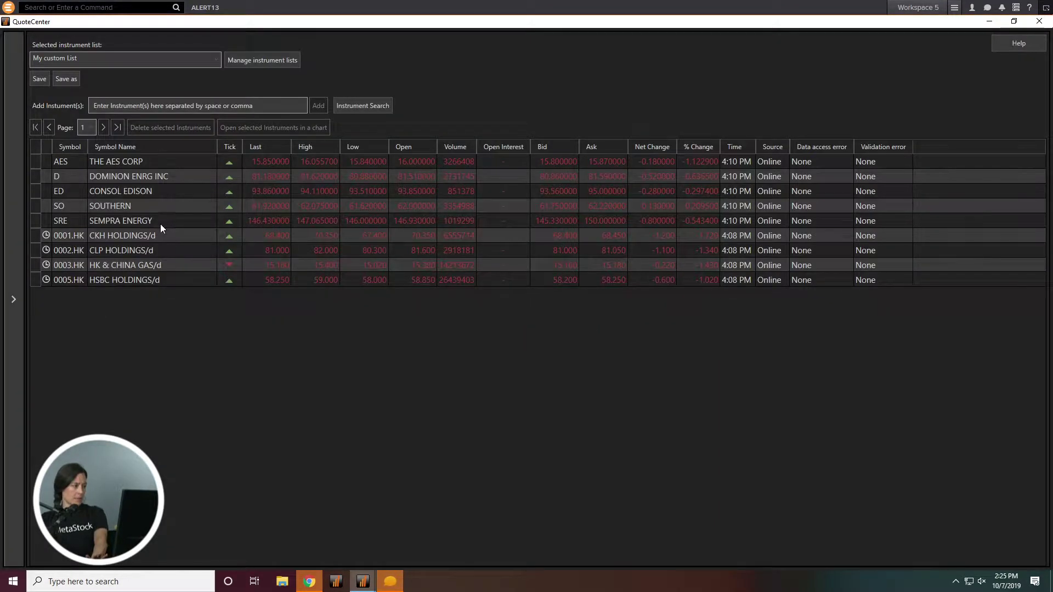
right_click(167, 209)
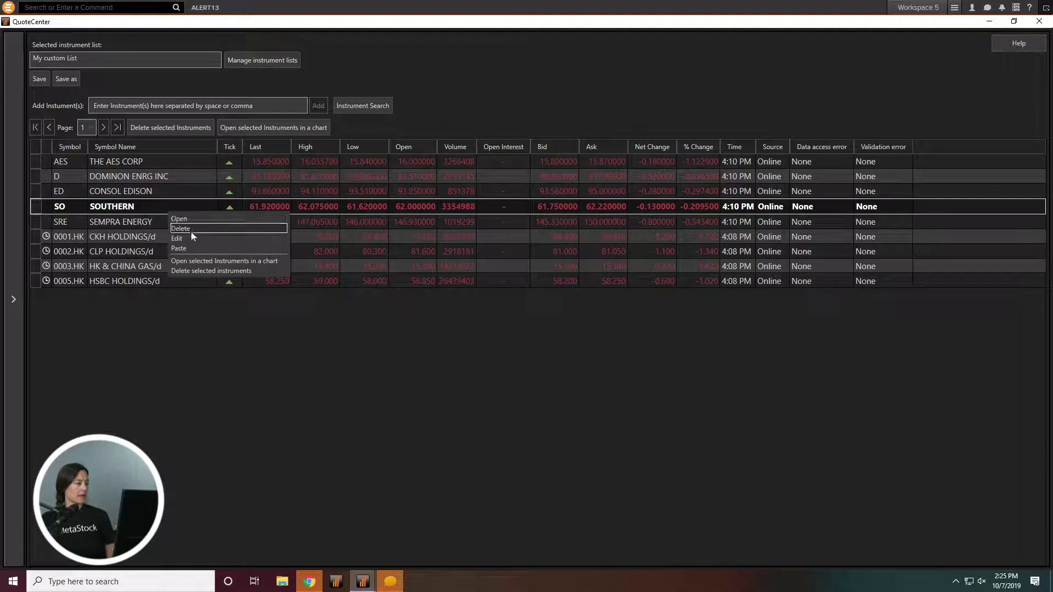
click(191, 229)
Step: Close QuoteCenter without saving the removed instruments and reopen My custom List from the existing lists
click(48, 85)
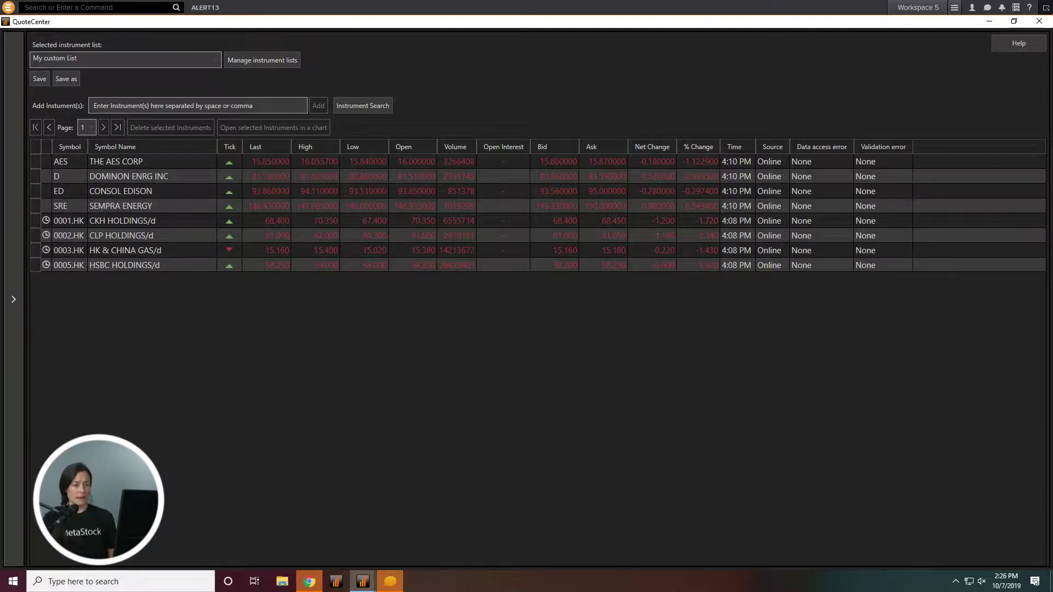
click(1038, 21)
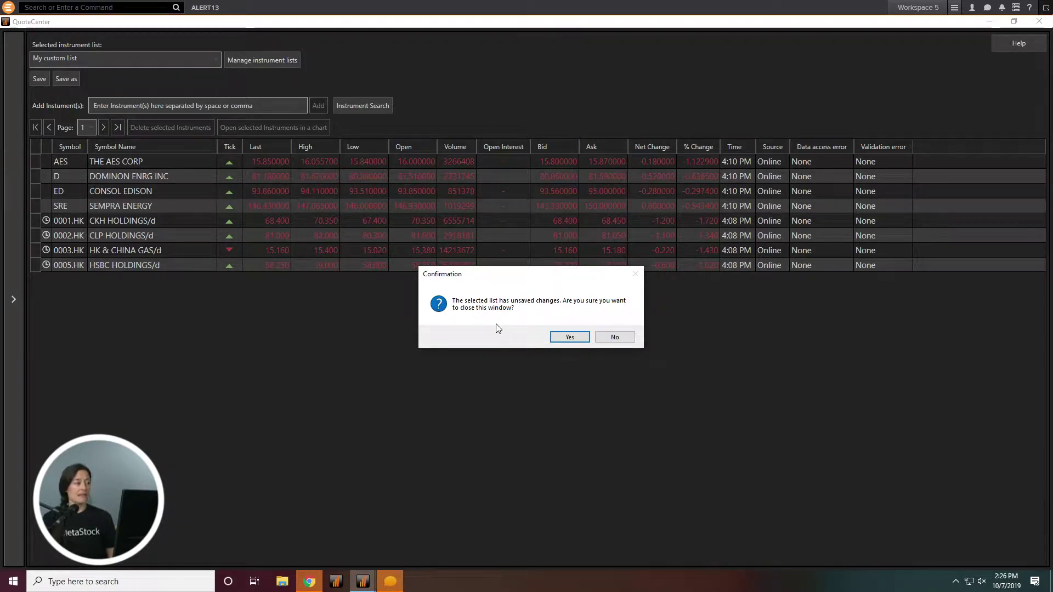
click(569, 337)
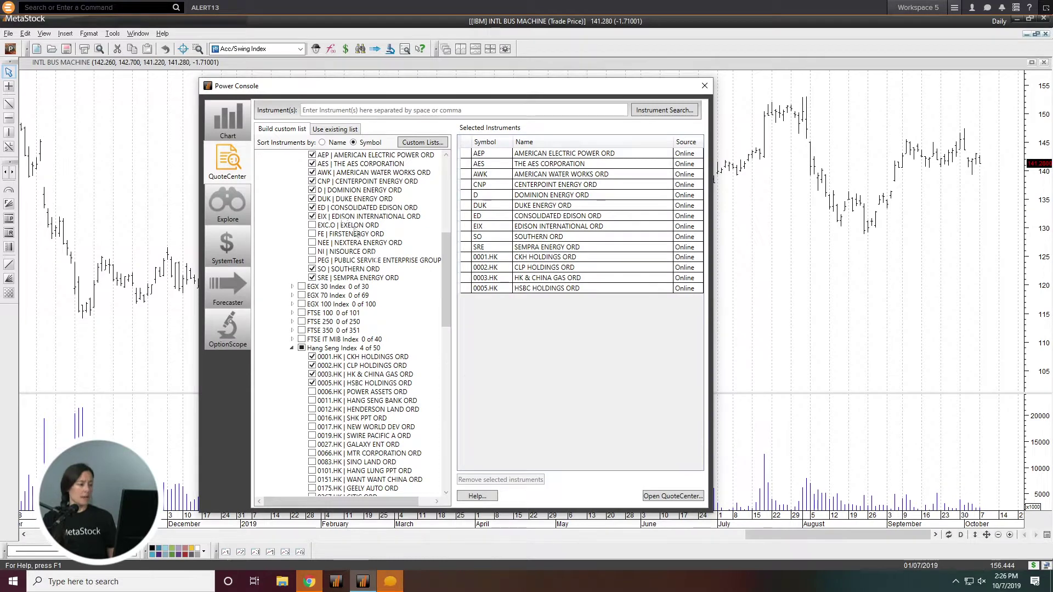
click(332, 129)
click(312, 186)
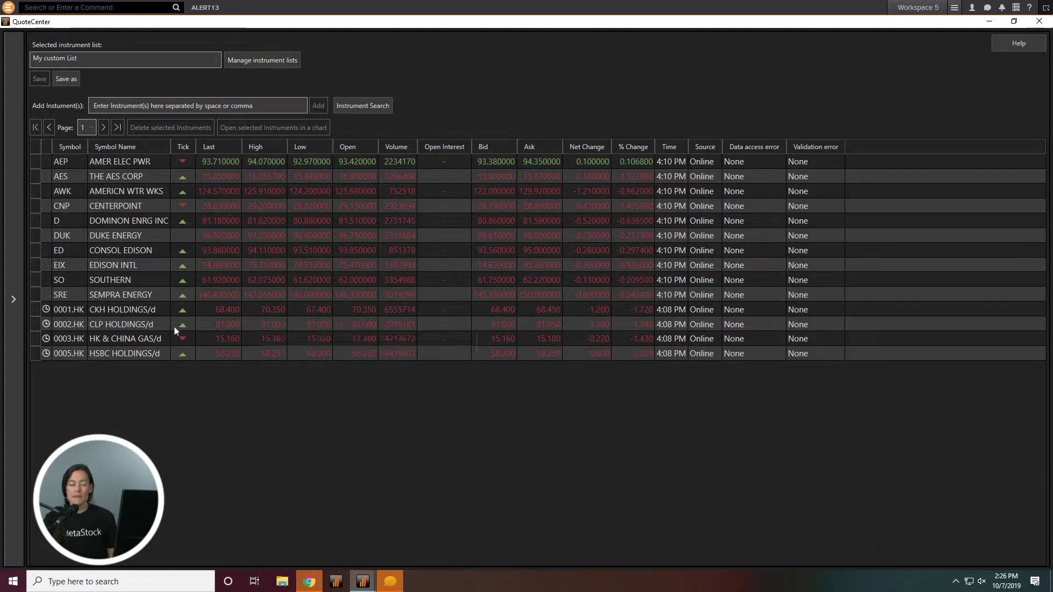
click(130, 163)
ctrl+click(134, 178)
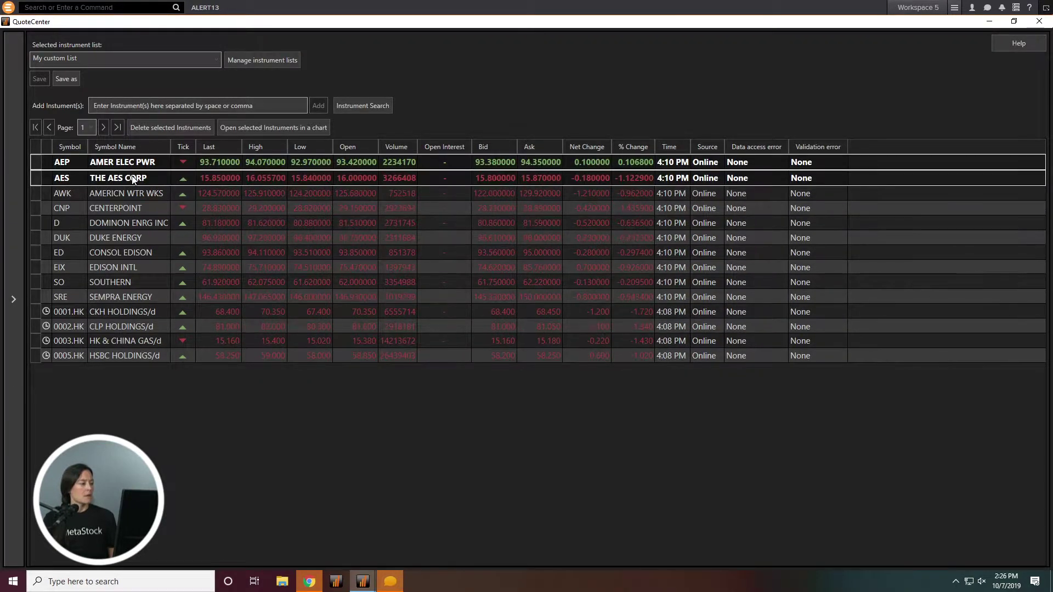
click(130, 219)
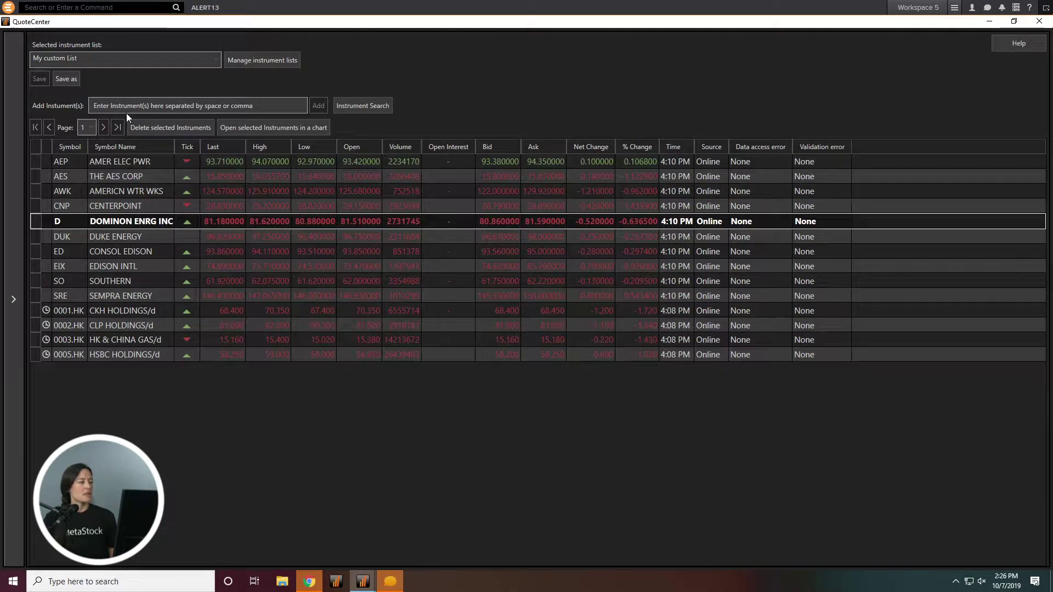
Step: Add the instrument MSFT.O to My custom List by its symbol
click(128, 109)
text(MSFT.O)
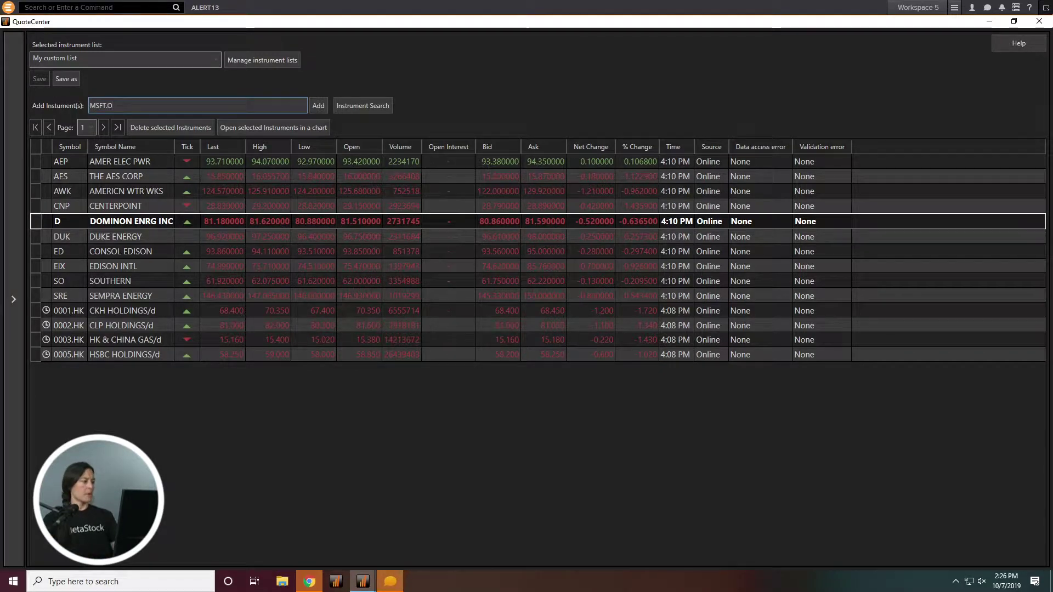
click(318, 104)
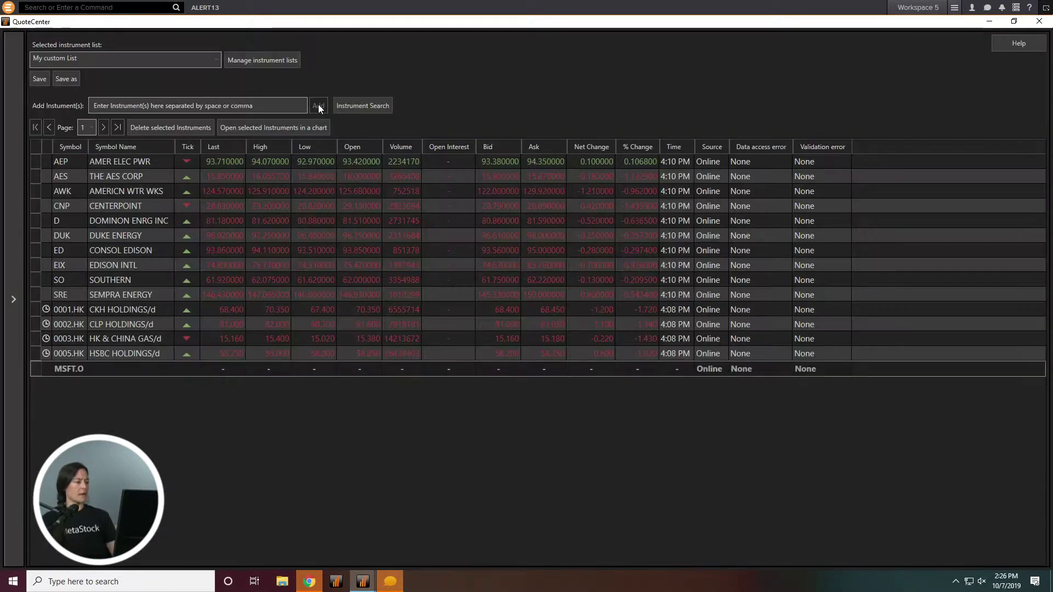
right_click(147, 281)
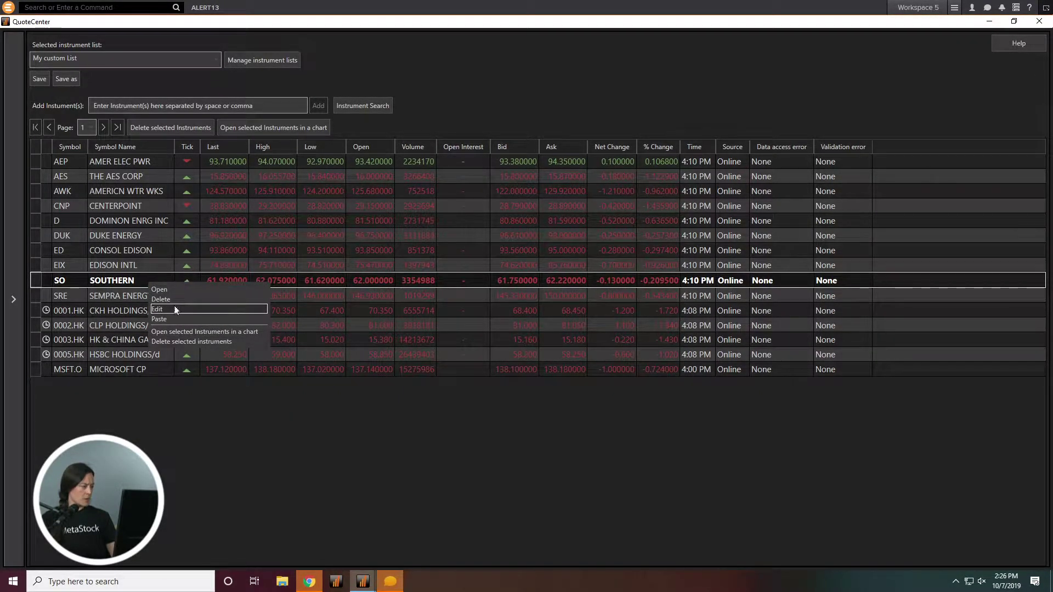
click(86, 283)
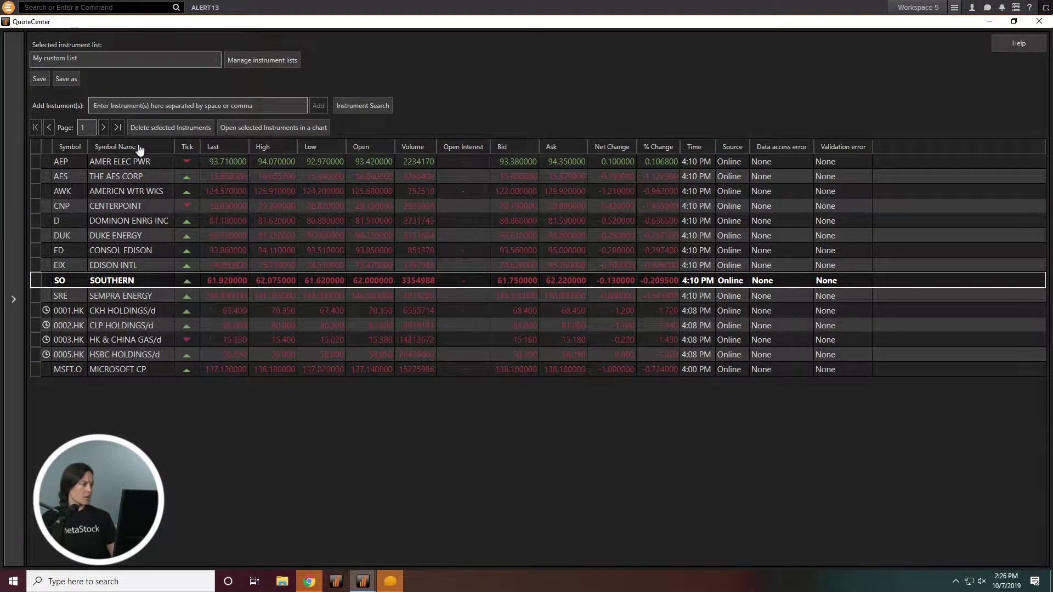
Step: Search the public symbols for "EUR=" and add AUDEUR=R (Australian Dollar-Euro) to My custom List
click(369, 104)
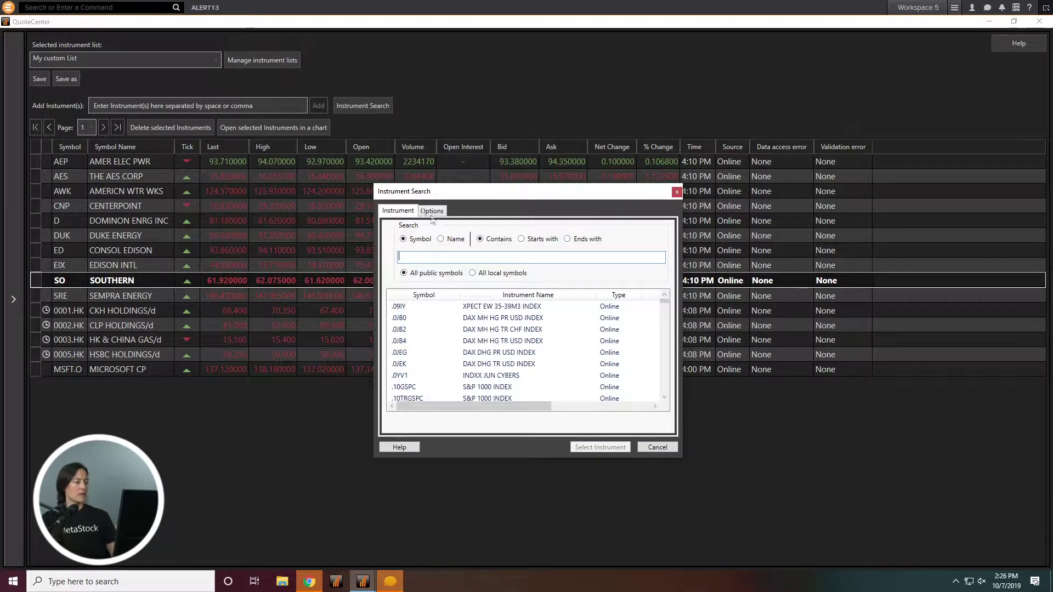
click(429, 257)
text(EUR=)
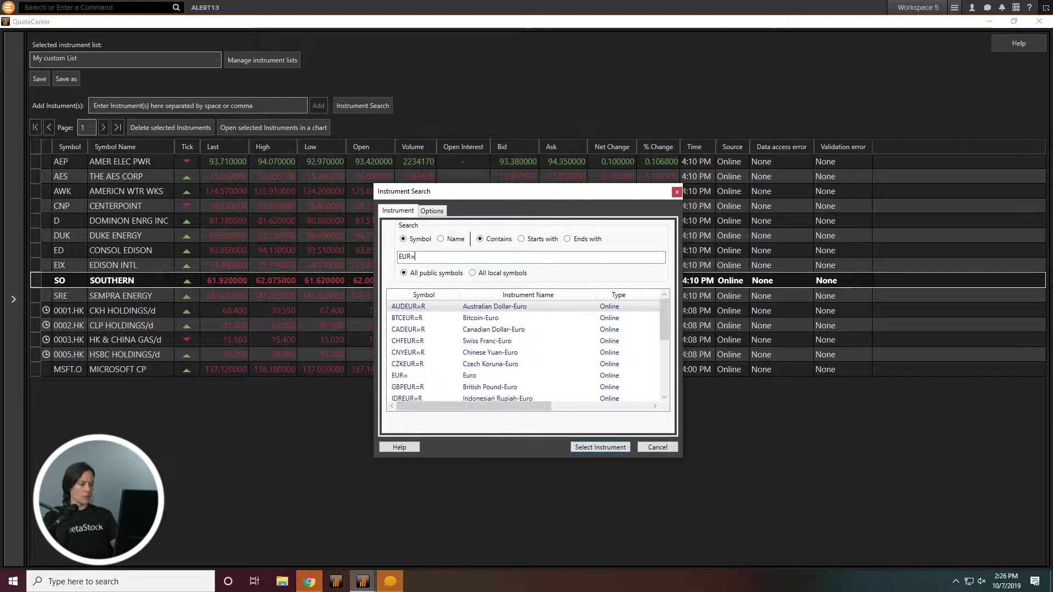
click(603, 448)
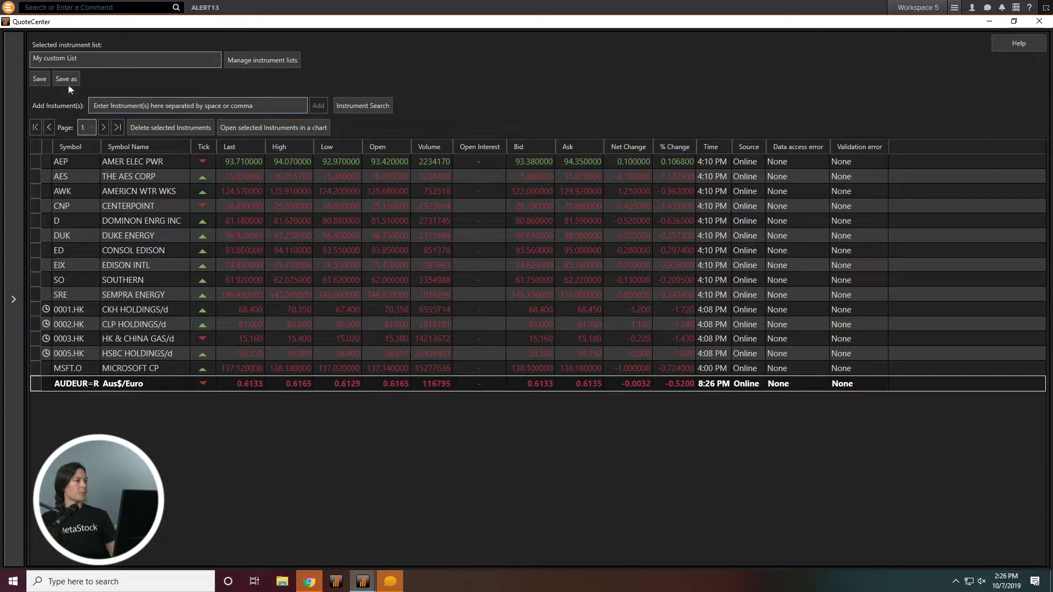
Step: Save the changes to My custom List and choose it again among the available instrument lists
click(39, 79)
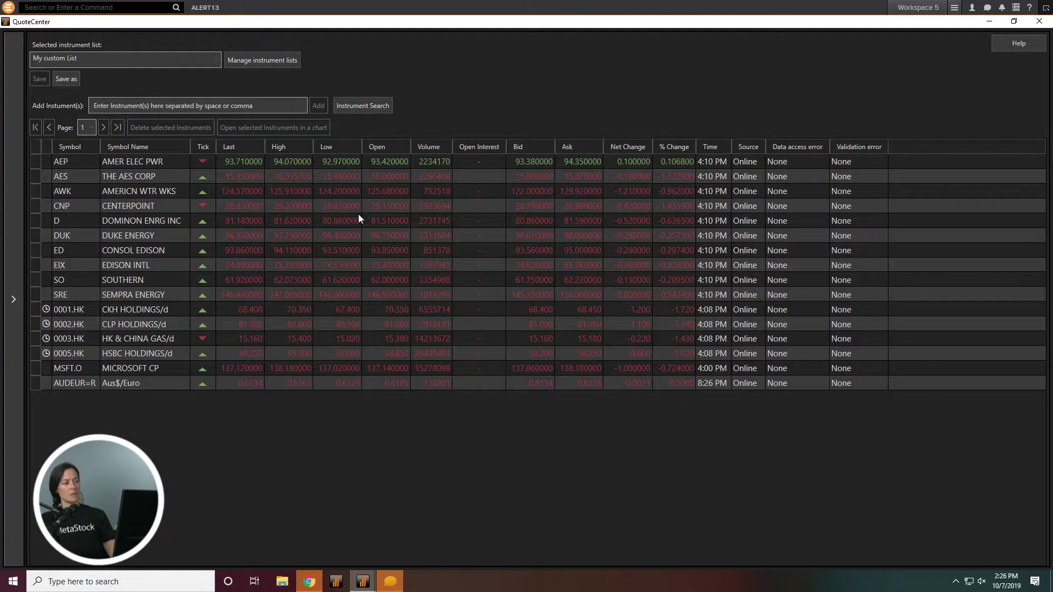
click(219, 60)
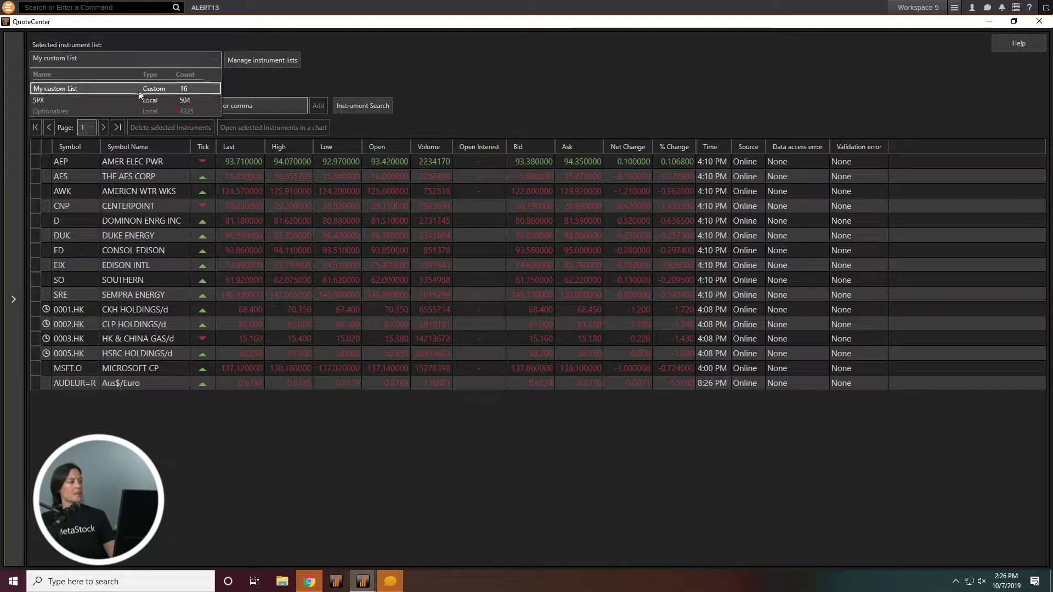
click(205, 90)
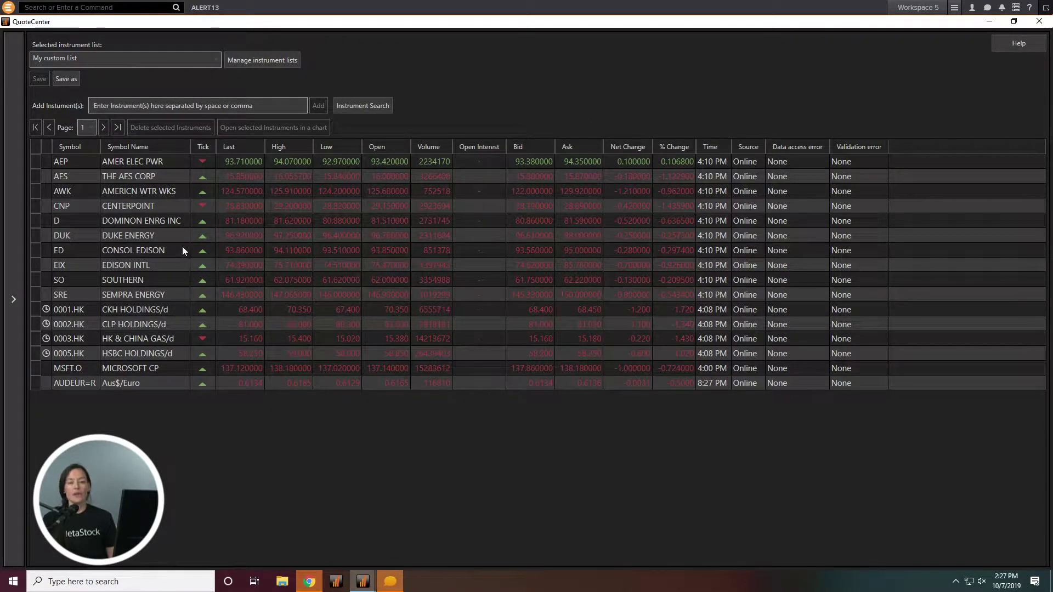
Step: Replace the symbol AEP in the first row of the list with AA
click(67, 163)
click(68, 163)
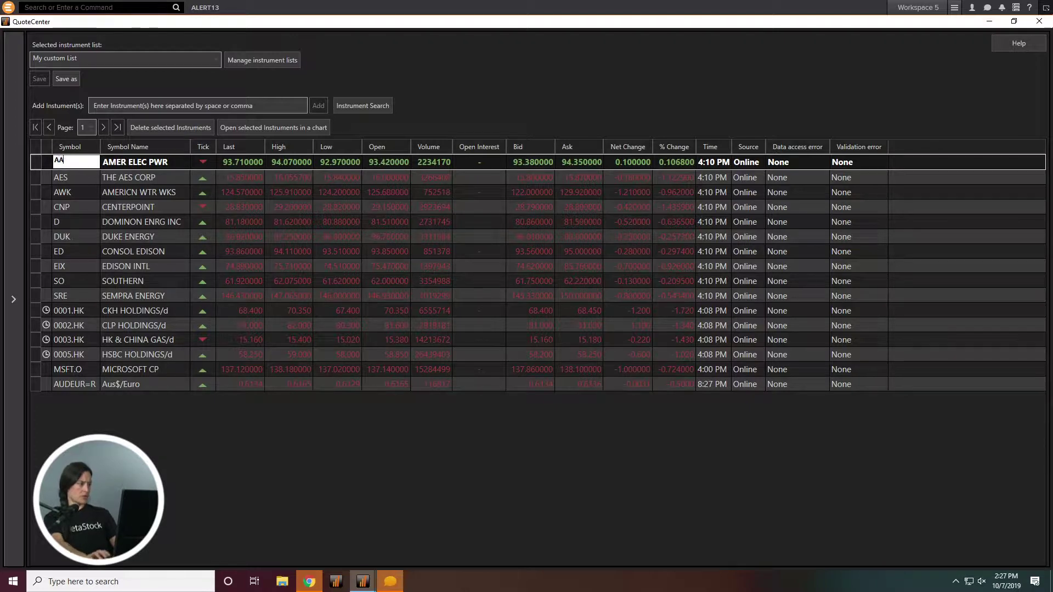
text(AA)
key(Return)
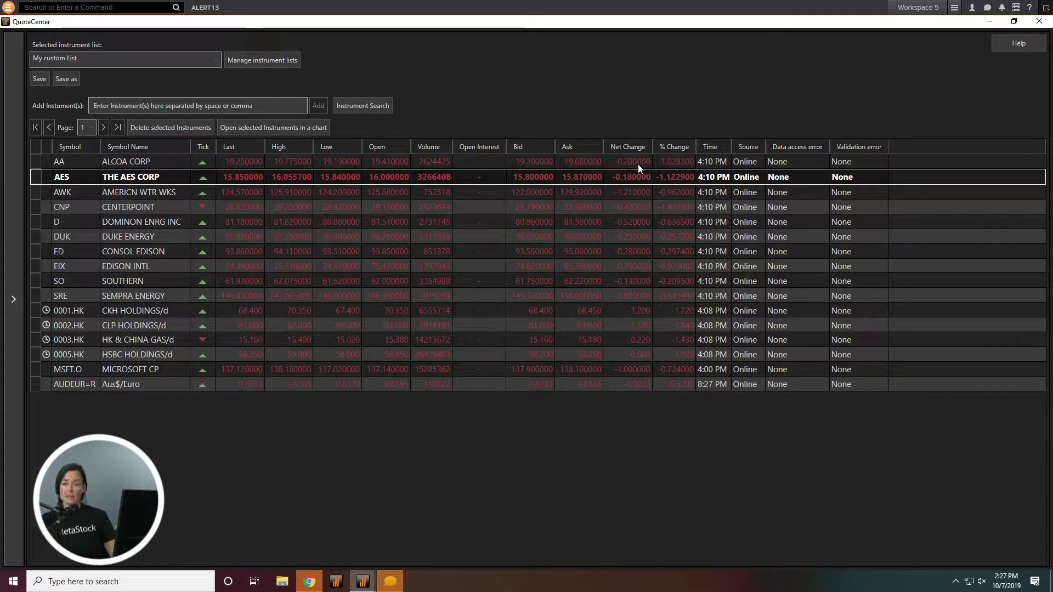
Step: Replace the symbol AWK with the made-up symbol "kdjsihg" to test an invalid entry
click(64, 194)
click(64, 193)
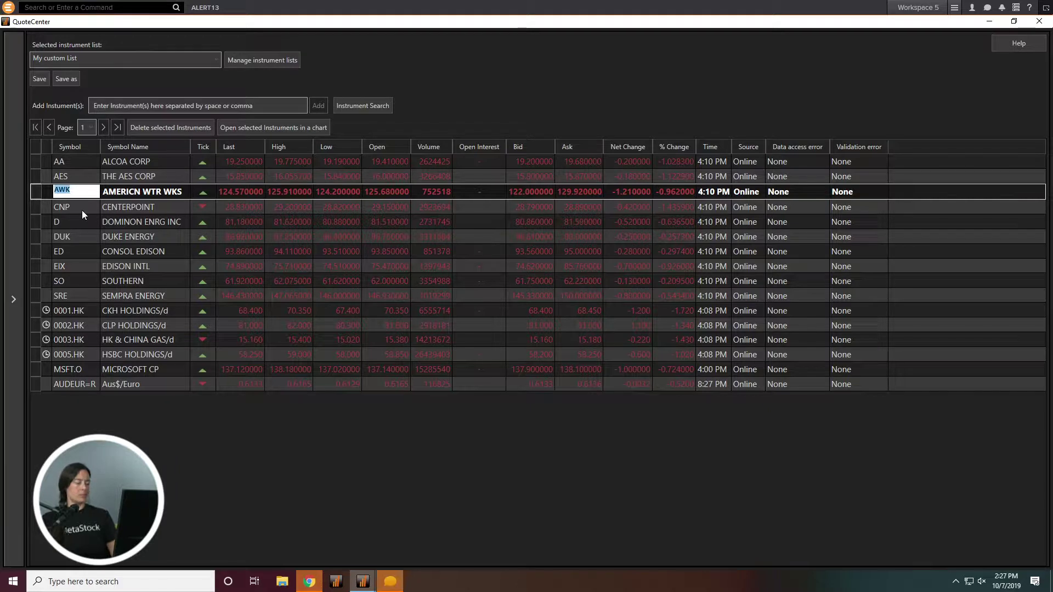
text(kdjsihg)
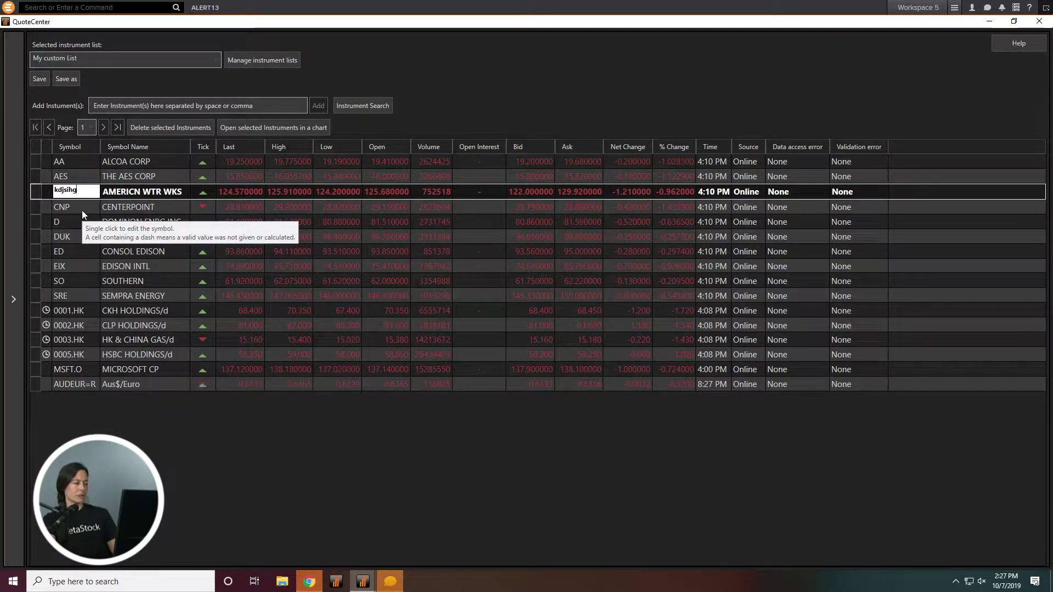
key(Return)
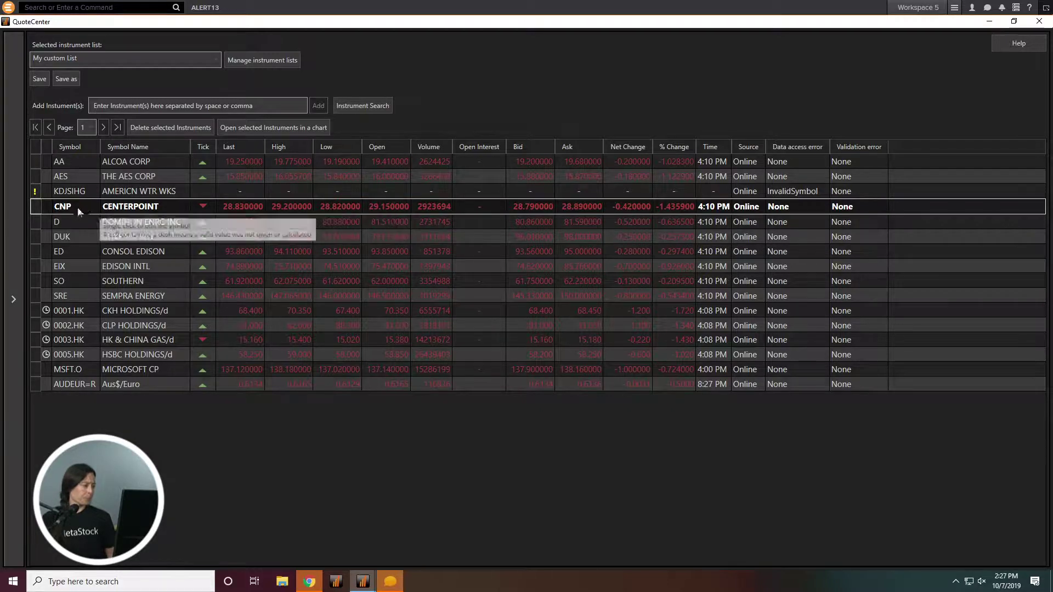
Step: Delete the row with the invalid symbol KDJSIHG from the list
click(65, 191)
click(64, 192)
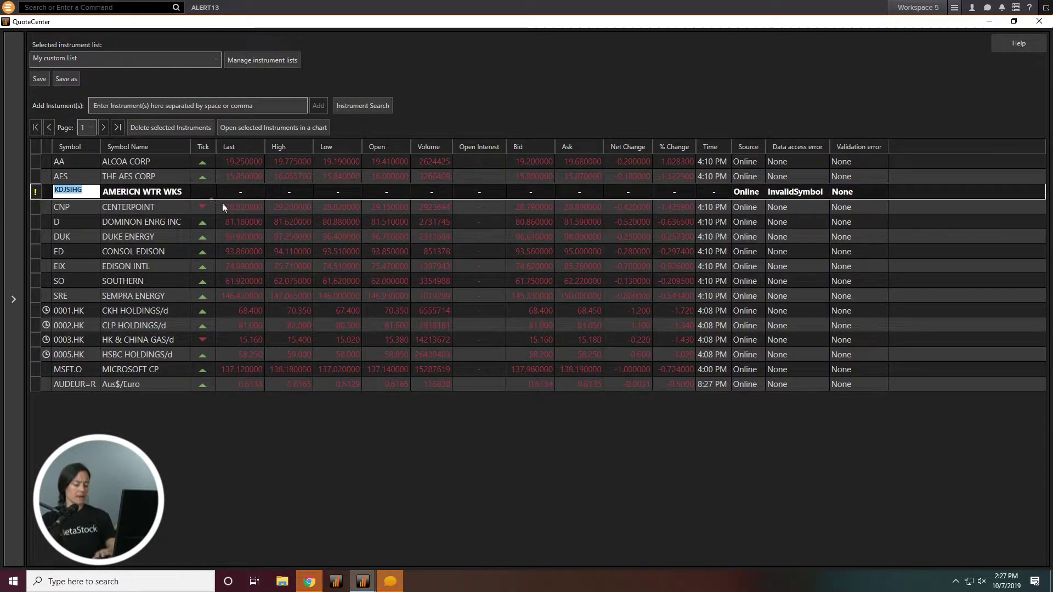
key(Escape)
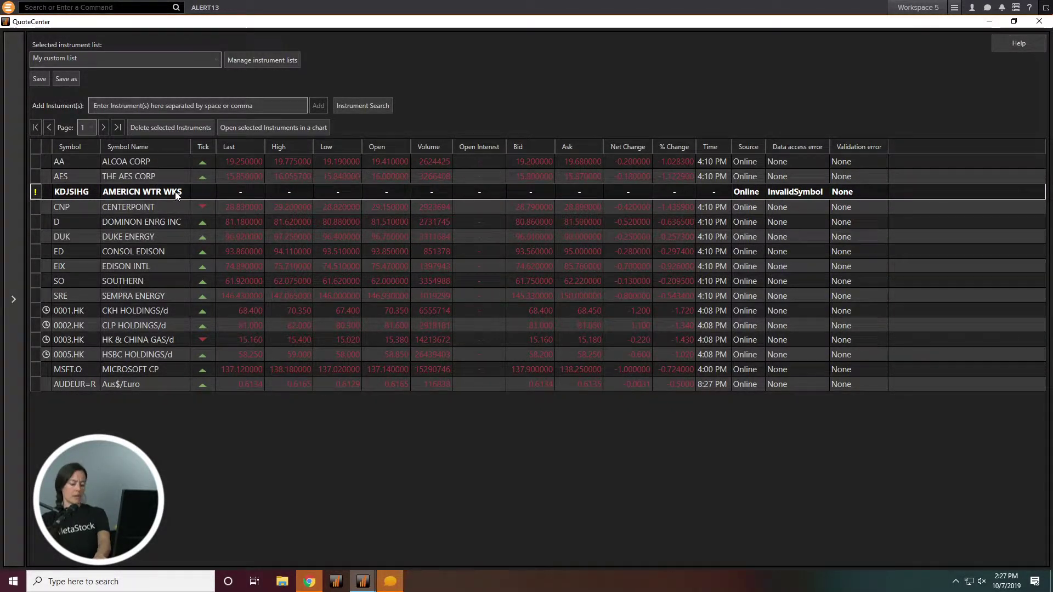
key(Delete)
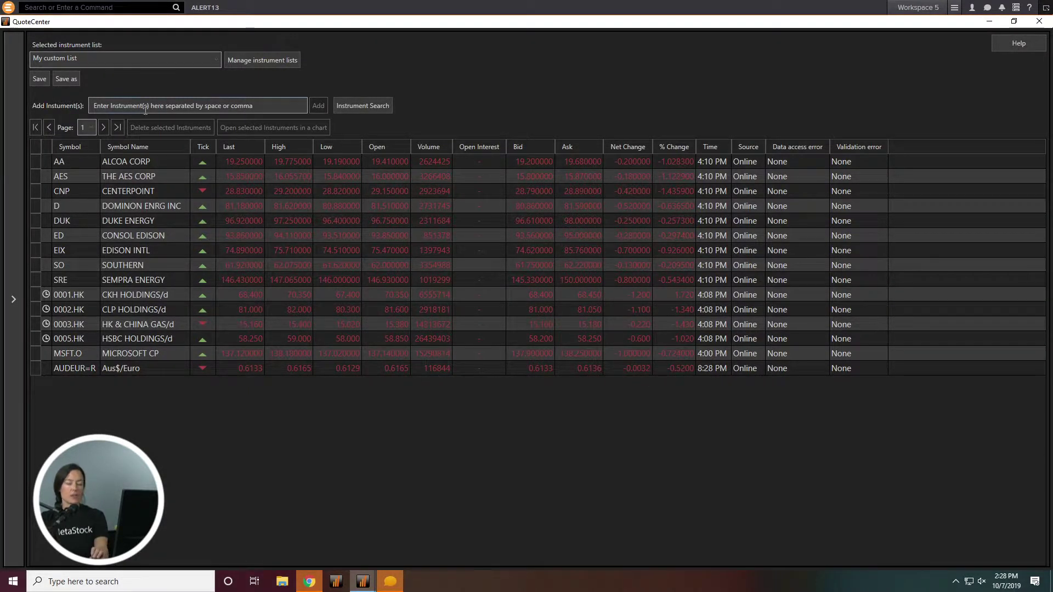
Step: Save the edited instrument list as a separate list named "New List"
click(68, 81)
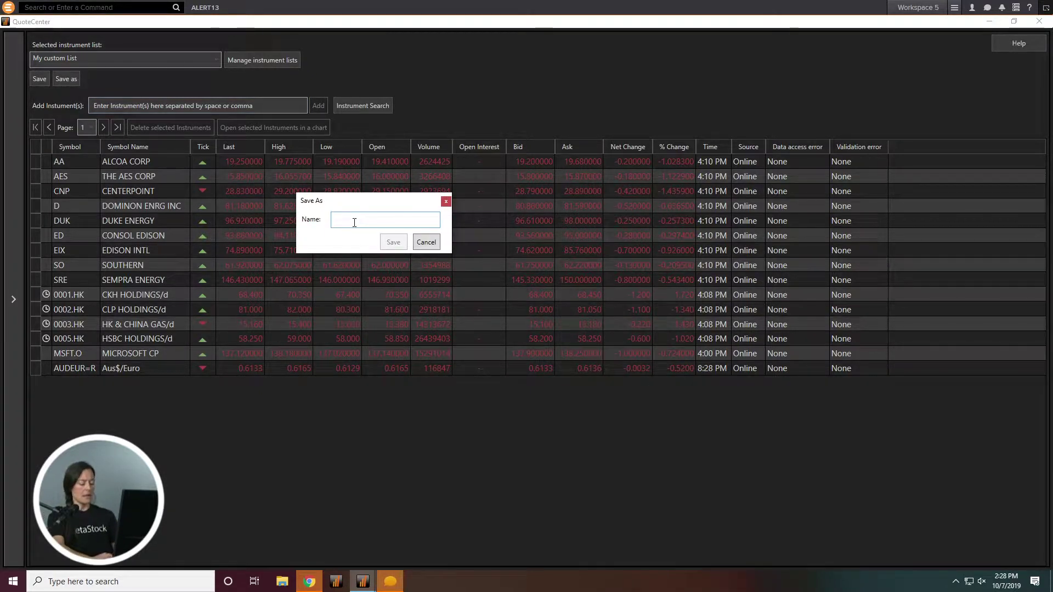
text(New)
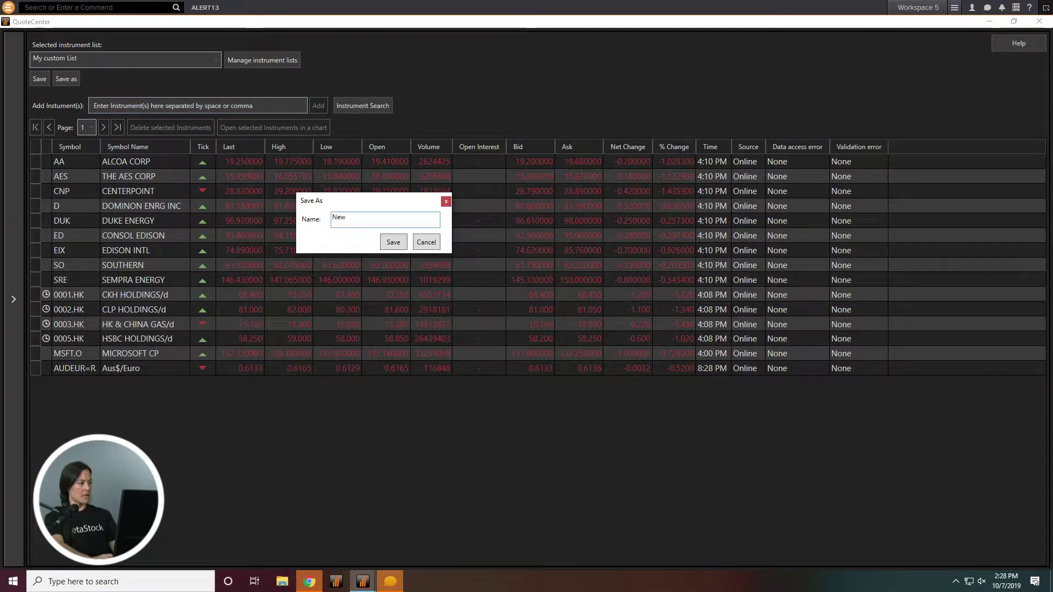
text( List)
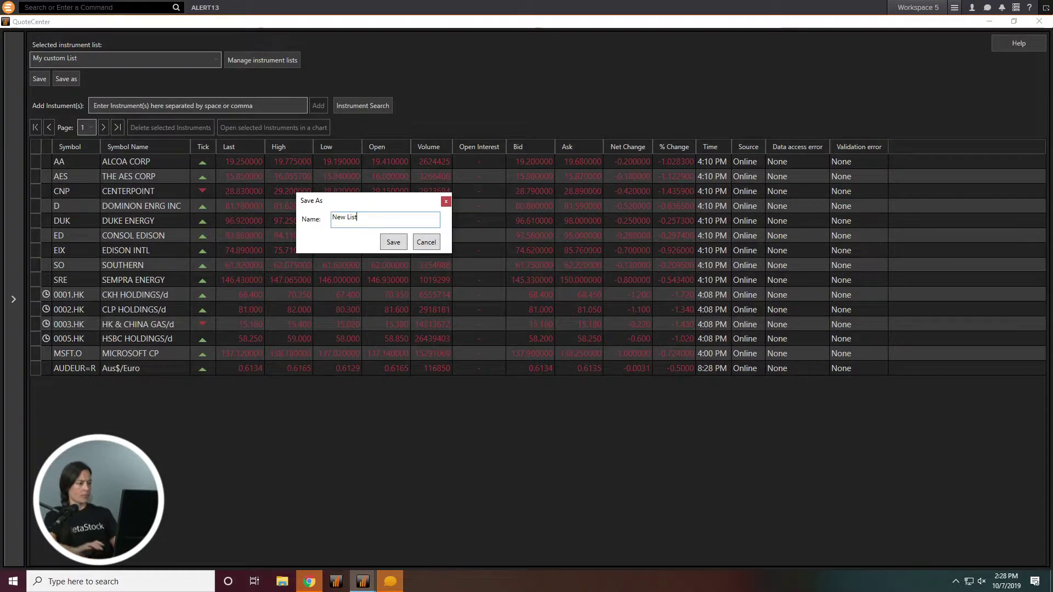
click(404, 242)
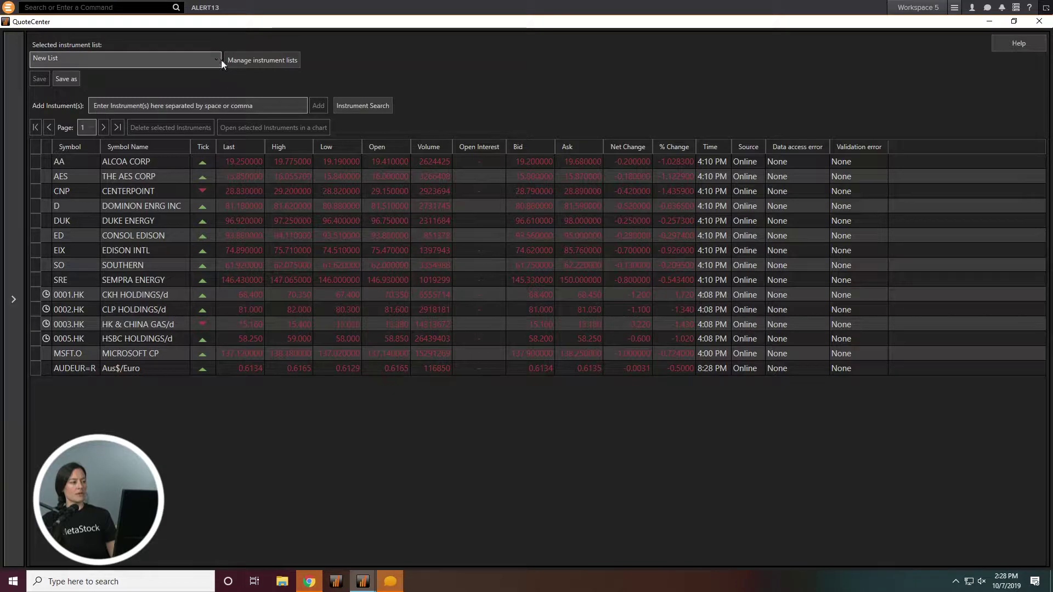
Step: Switch to the local SPX list, try its symbol cells for editing and try to add the instrument IBM
click(217, 61)
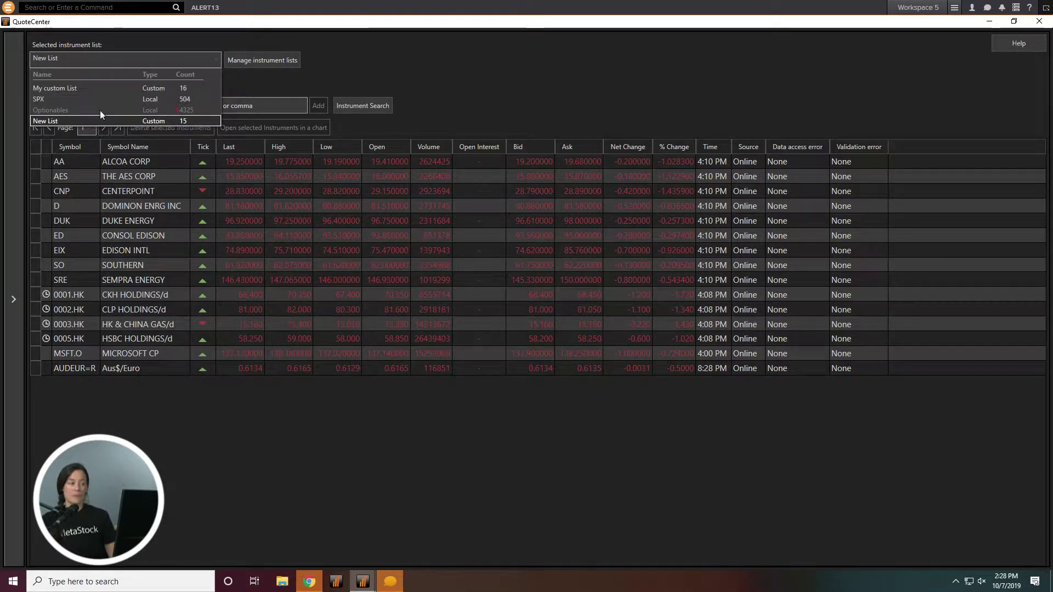
click(88, 99)
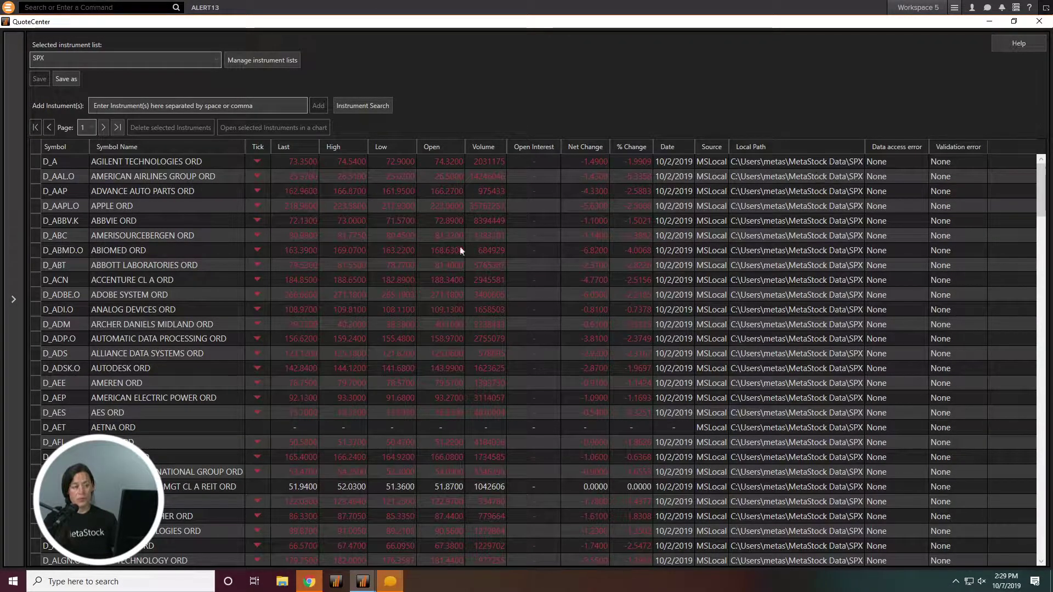
click(65, 162)
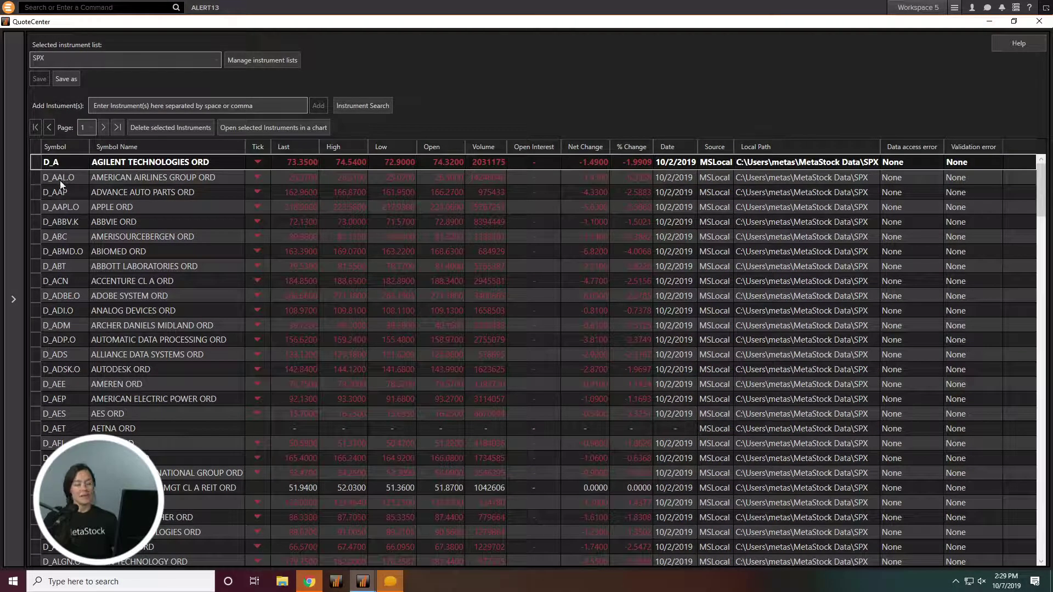
click(61, 182)
click(60, 191)
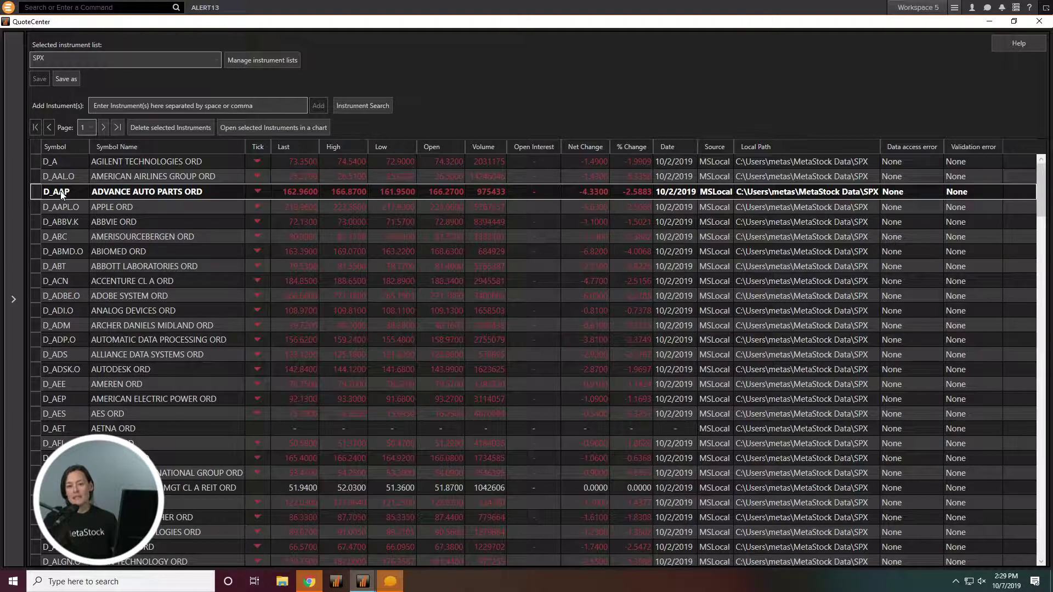
click(145, 251)
click(122, 106)
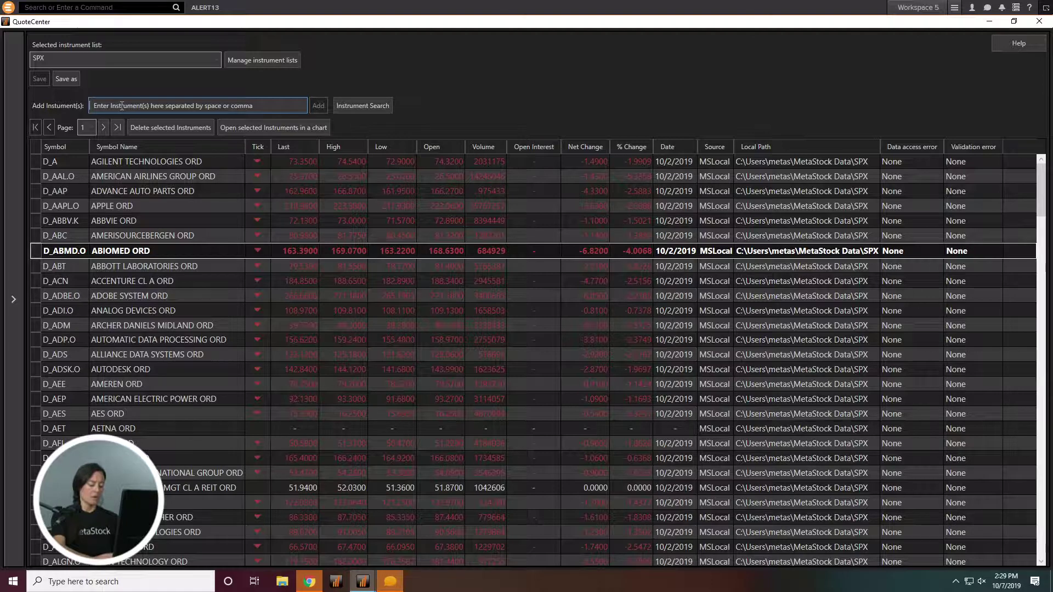
text(IBM)
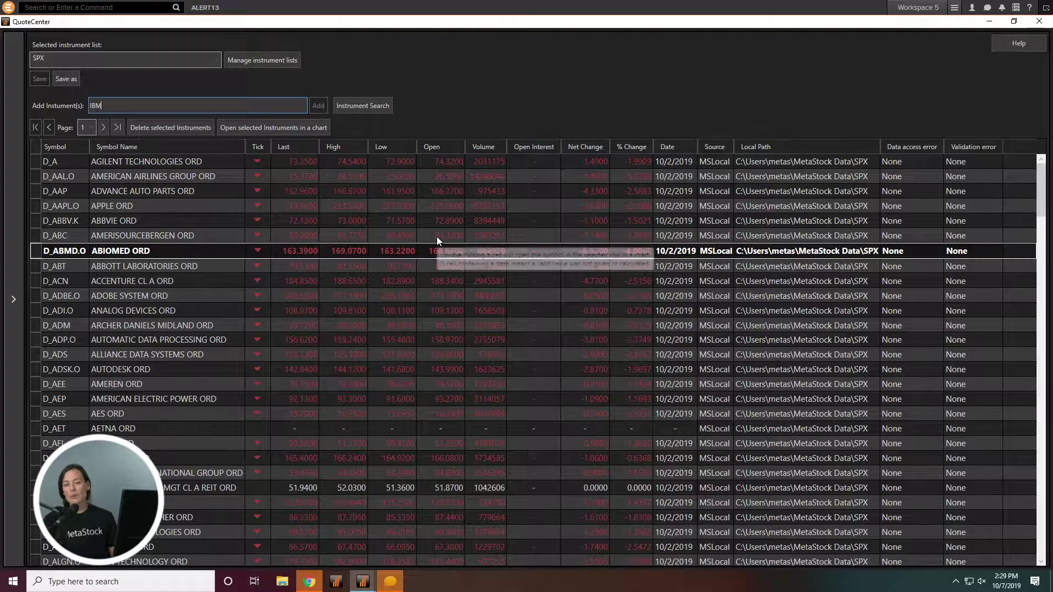
Step: Switch the instrument list to My custom List and close QuoteCenter
click(217, 60)
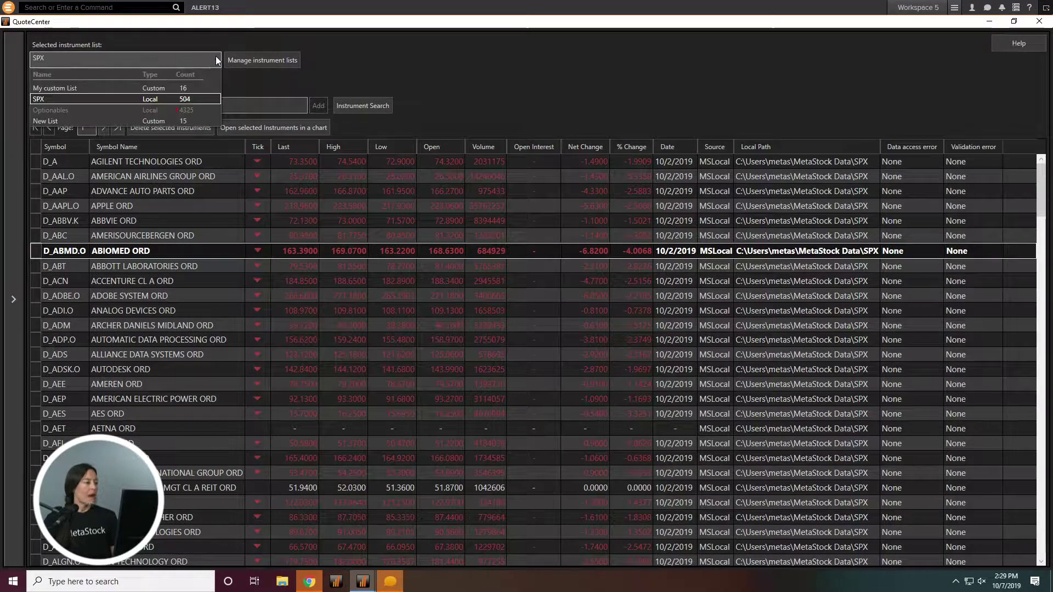
click(117, 86)
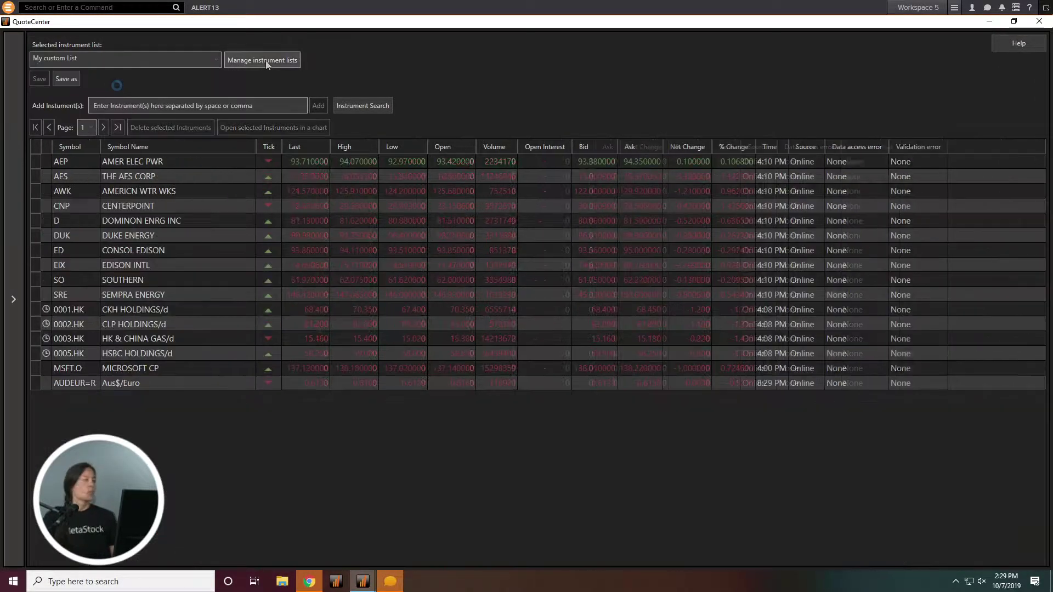
click(1034, 25)
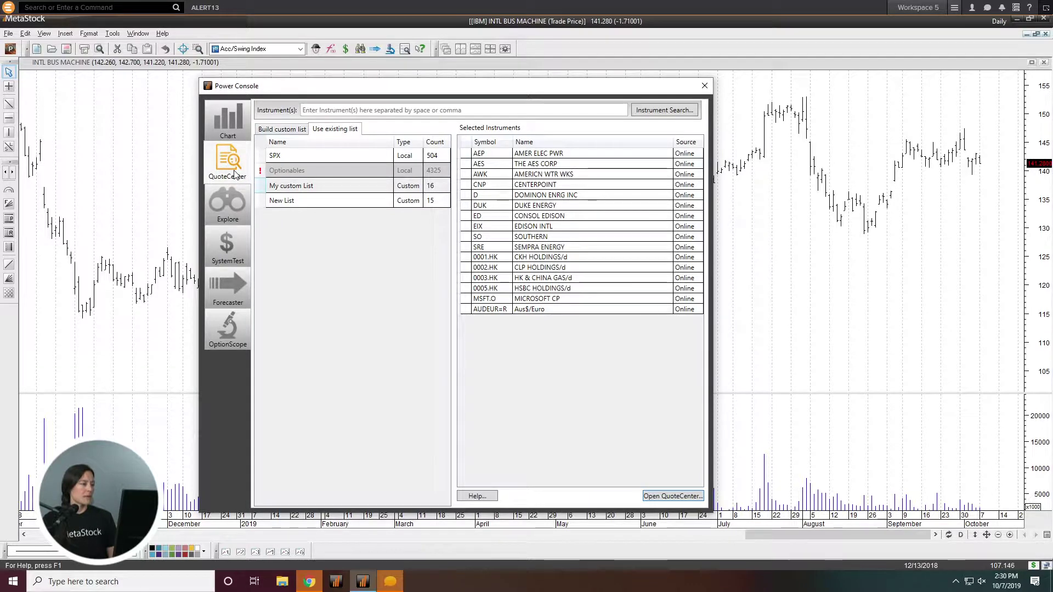
Step: Clear all selected instruments in the custom list builder and collapse the Dow Jones Utilities and Hang Seng Index groups
click(288, 130)
scroll(284, 330, up, 6)
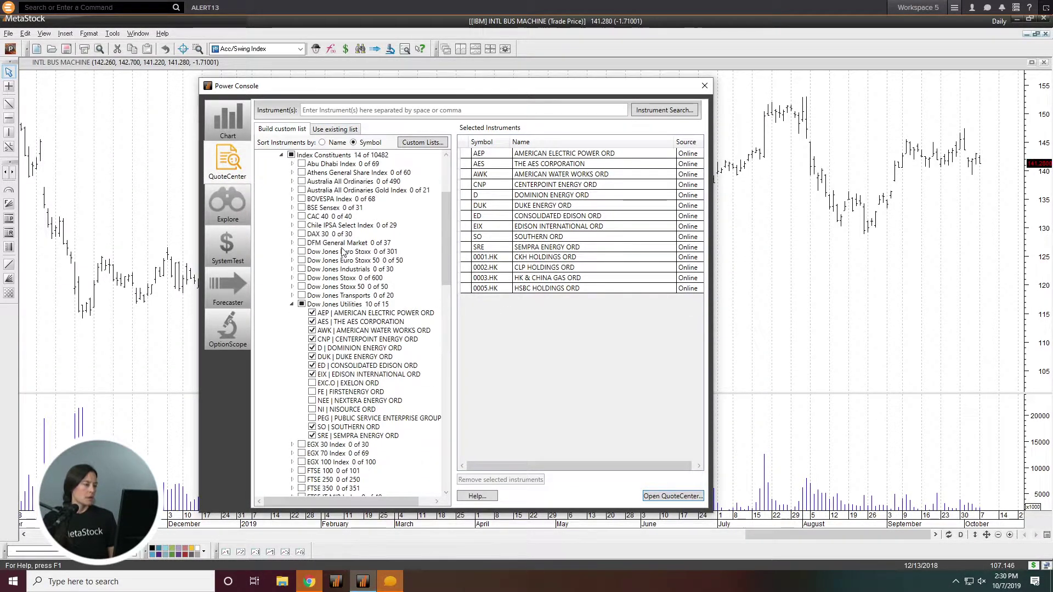
scroll(287, 307, up, 5)
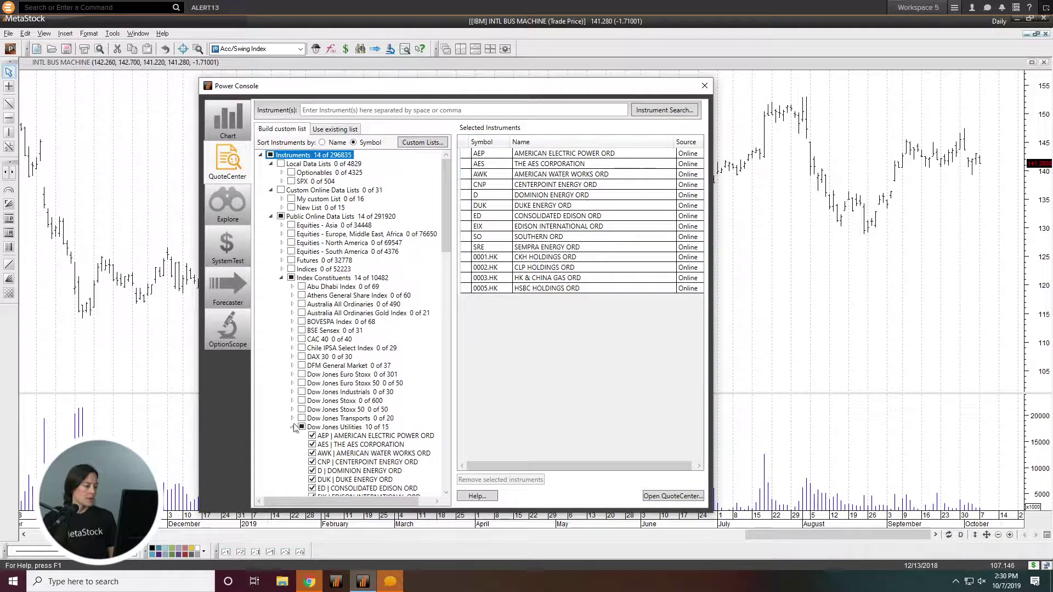
click(270, 156)
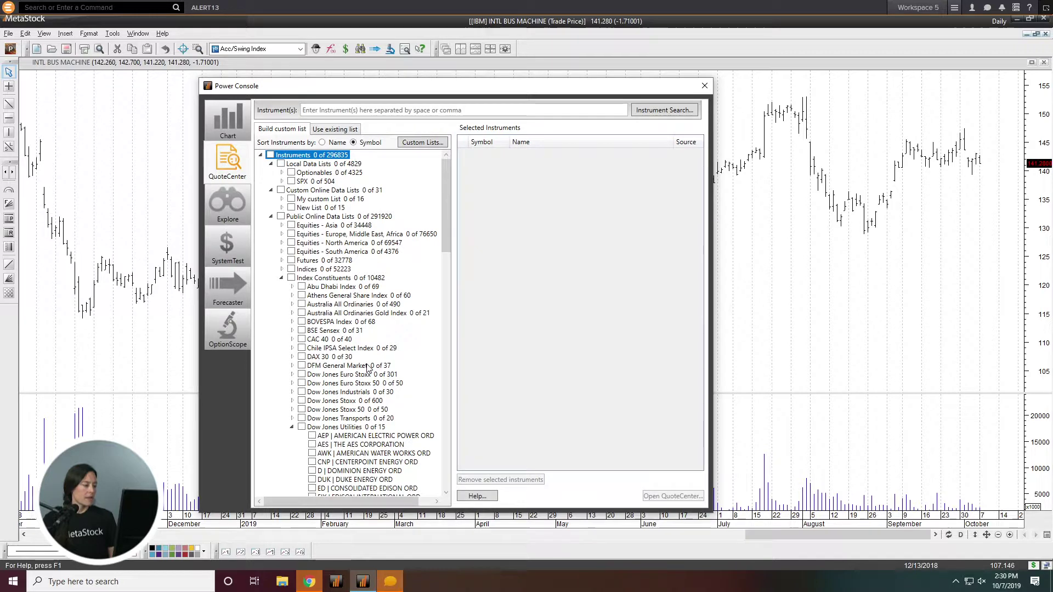
scroll(295, 361, down, 3)
click(291, 348)
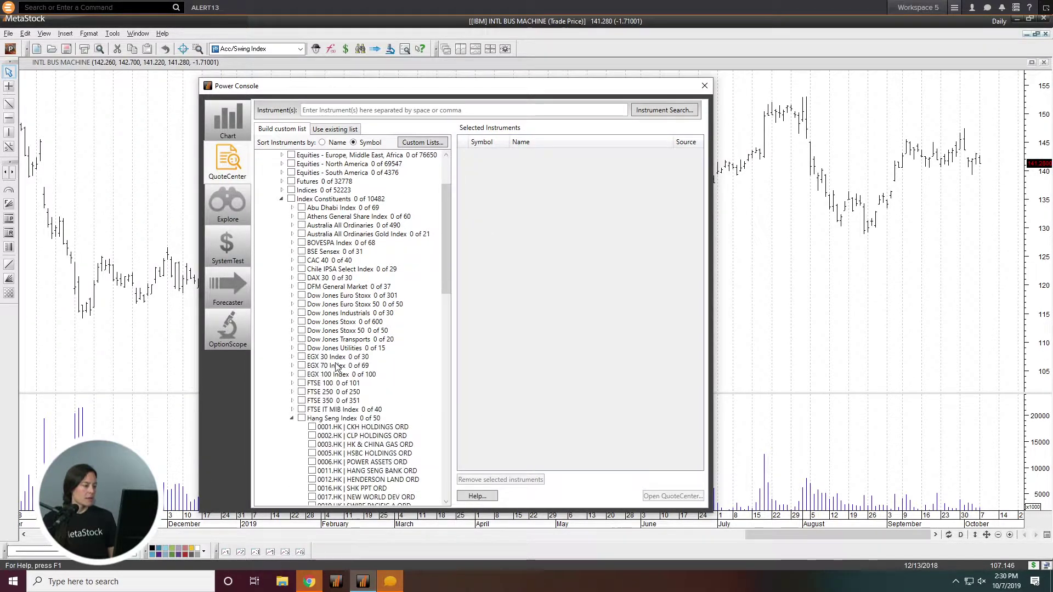
scroll(337, 370, down, 3)
click(291, 340)
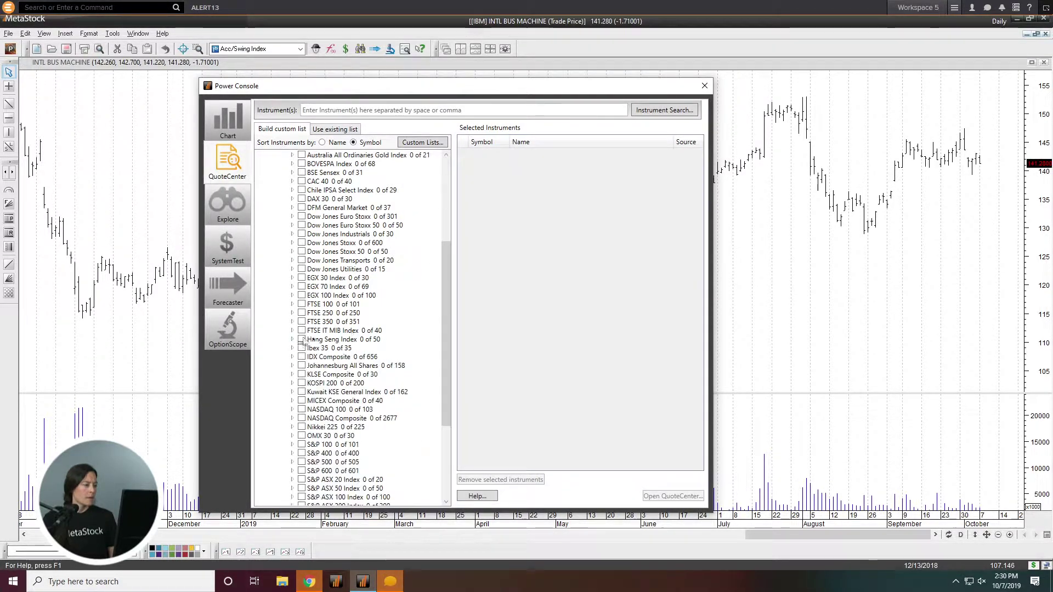
Step: Try to select the S&P 500 and S&P 600 index constituents together
scroll(328, 386, down, 3)
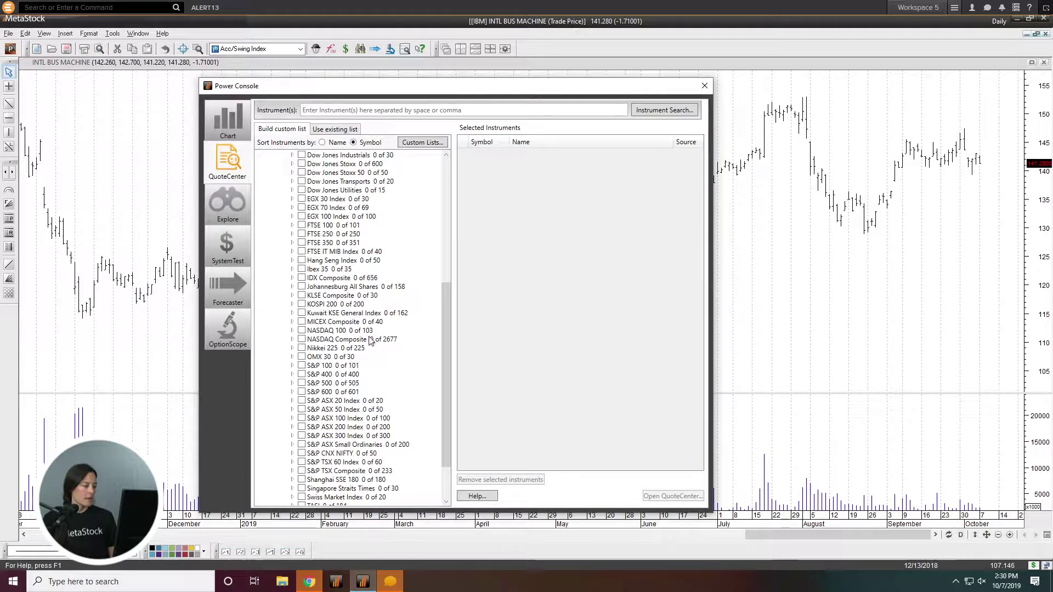
click(302, 383)
click(301, 383)
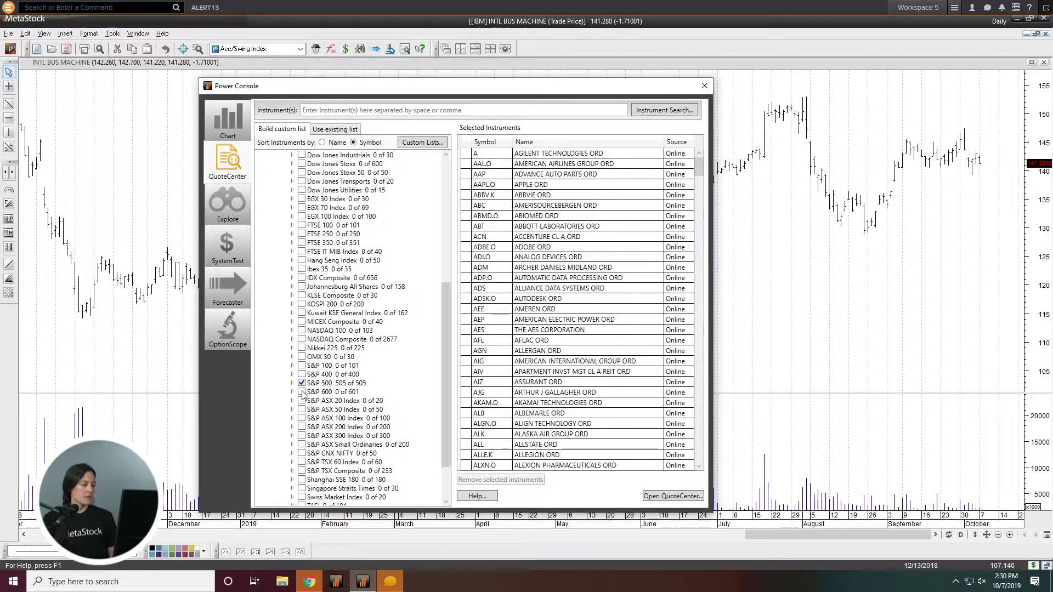
click(302, 392)
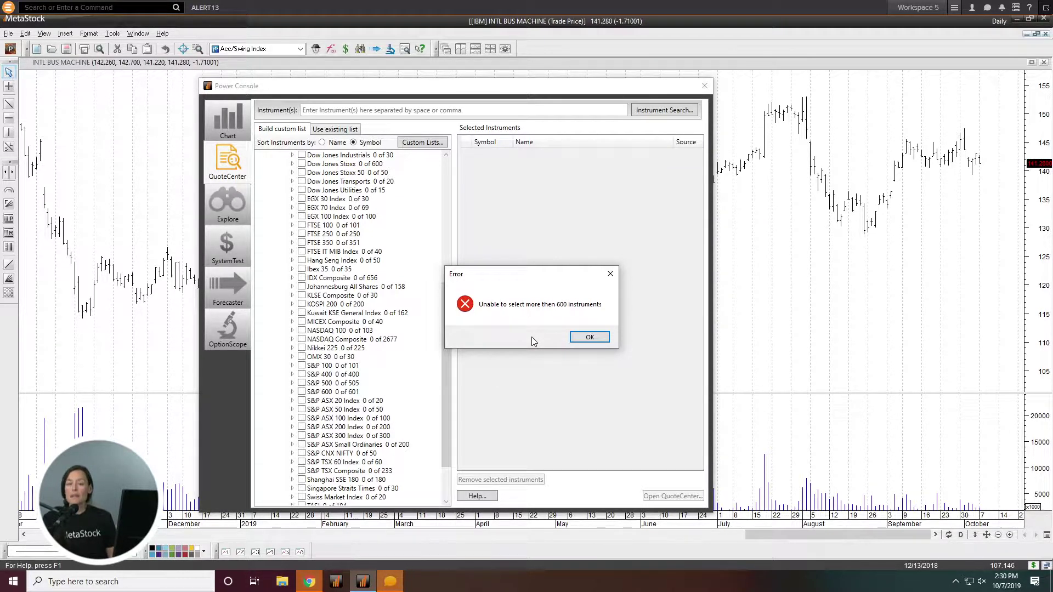
click(590, 338)
Step: Select all S&P 500 constituents and open them in a maximized QuoteCenter window
scroll(334, 455, down, 2)
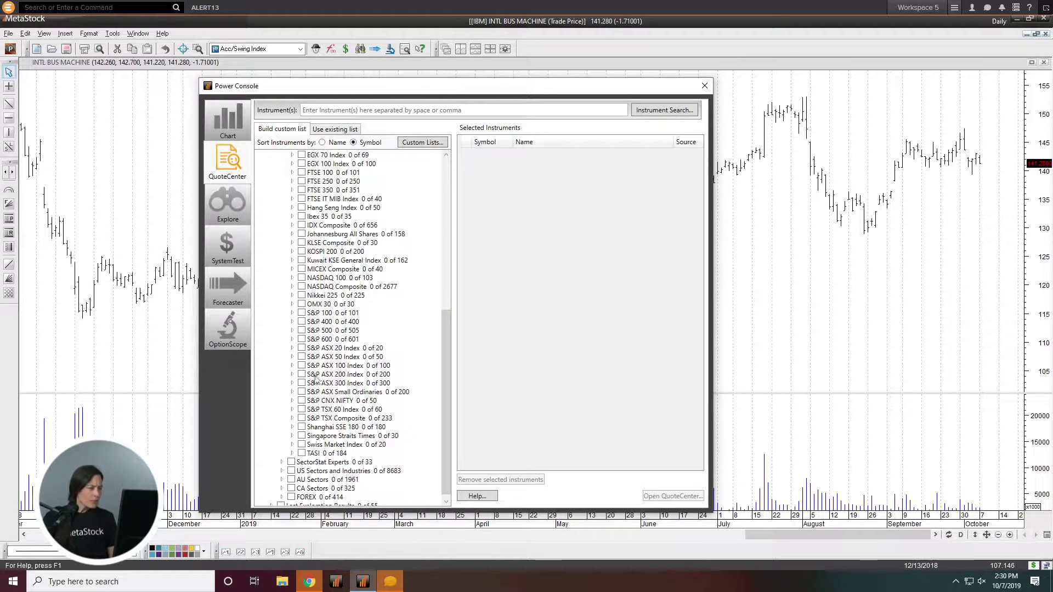
click(301, 330)
click(672, 495)
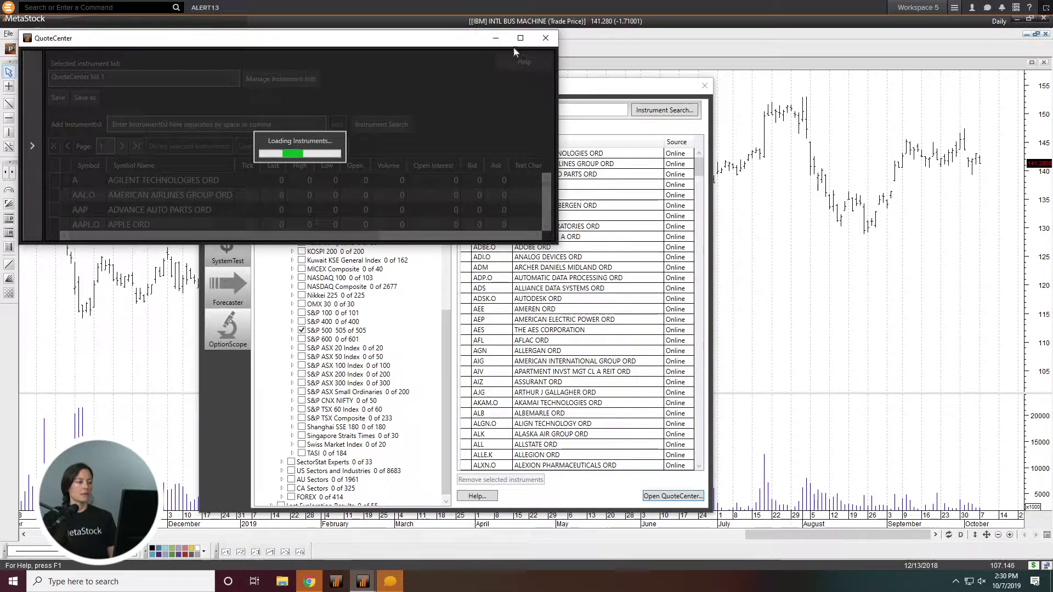
click(520, 38)
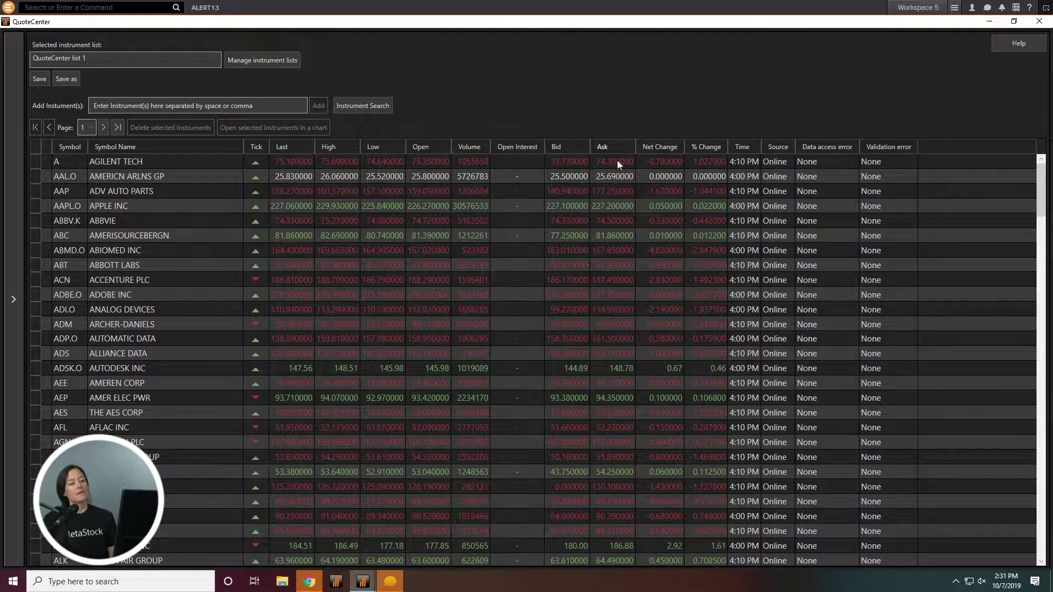
Step: Look through the S&P 500 quote pages, going to page 3, back to page 1, to the last page and to the first
drag(1040, 195, 1015, 166)
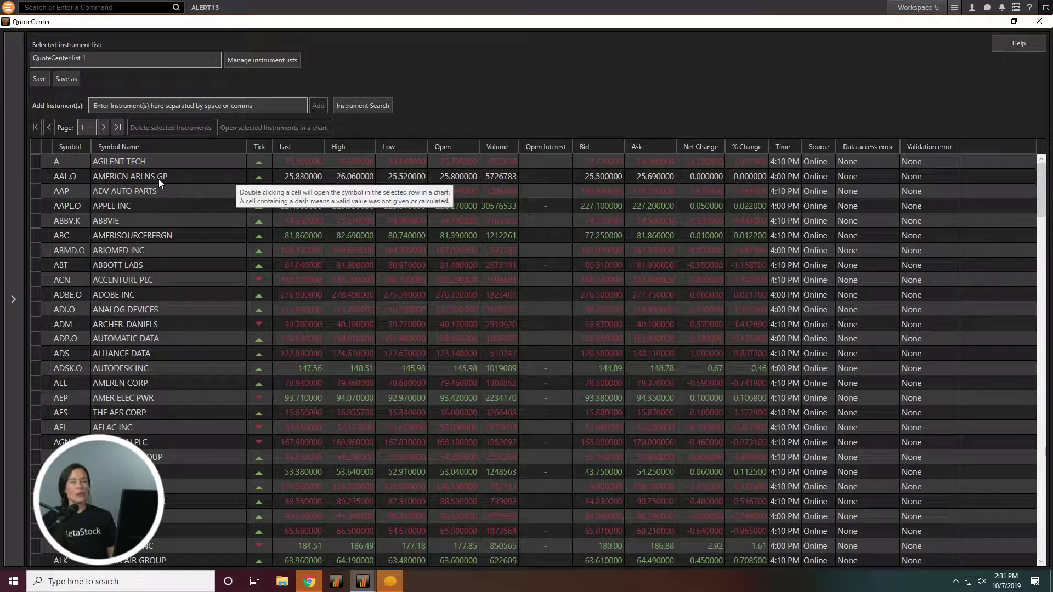
click(91, 128)
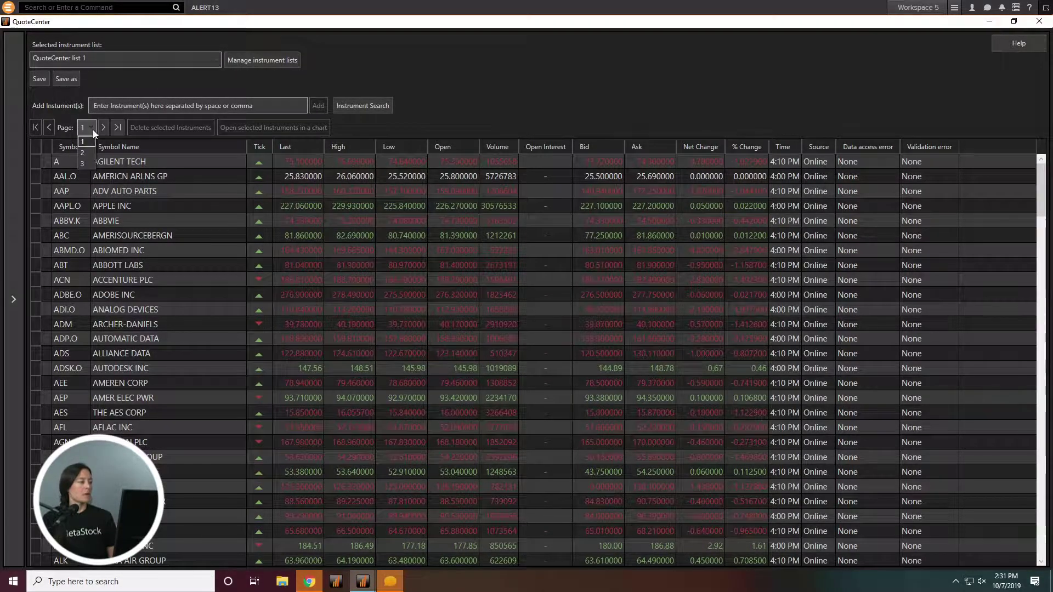
click(85, 163)
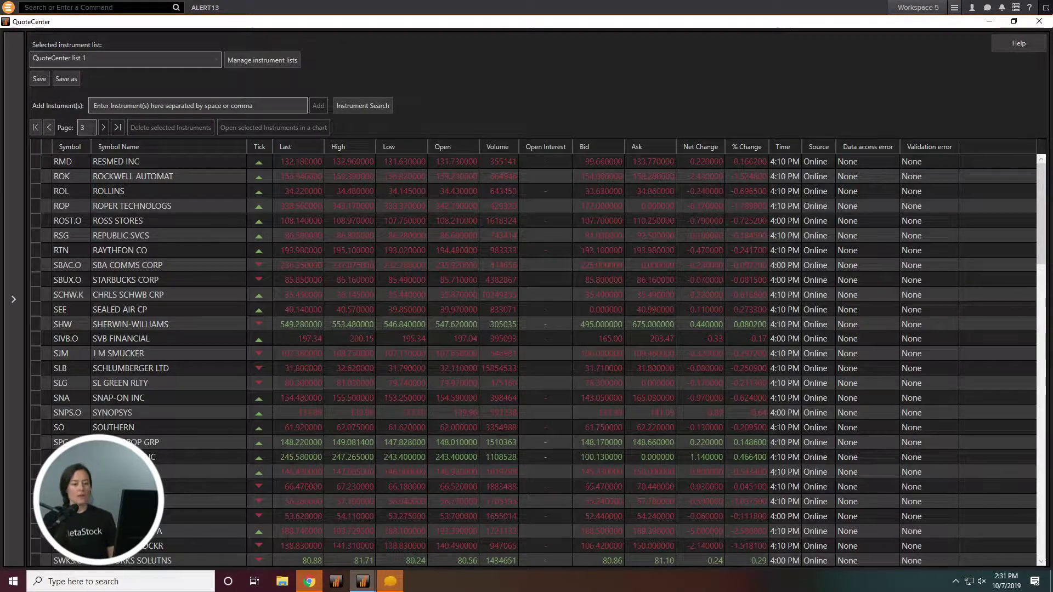
mouse_move(1043, 196)
mouse_down()
mouse_move(1046, 466)
mouse_move(1045, 196)
mouse_up()
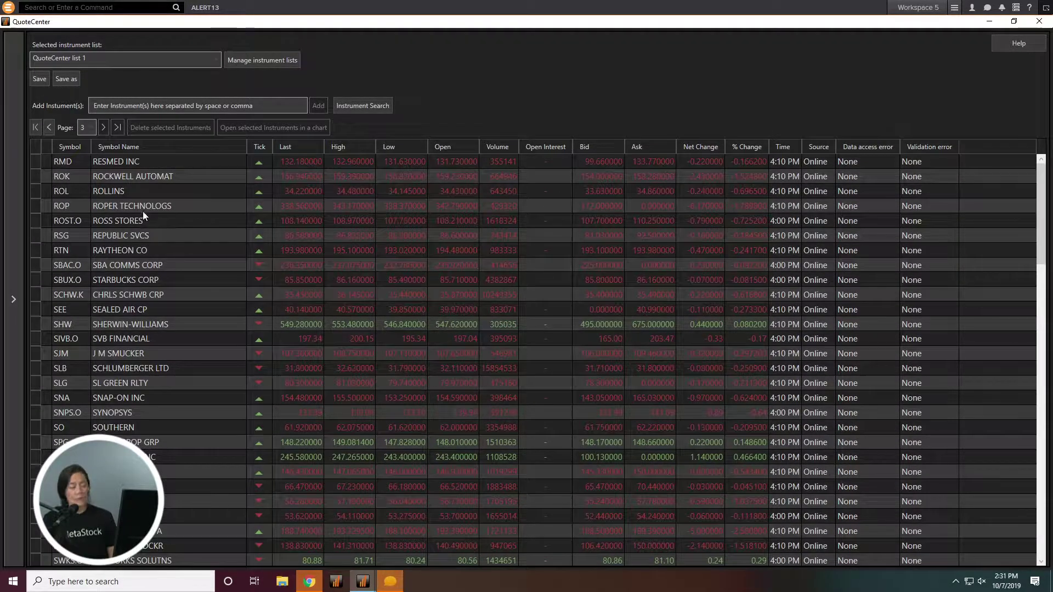
click(49, 128)
click(48, 128)
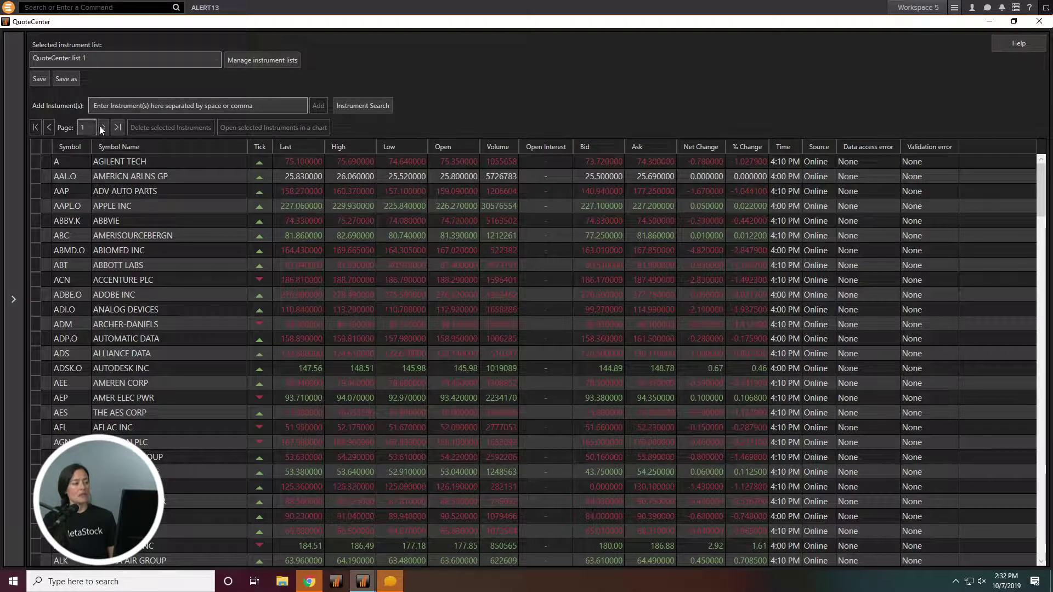
click(117, 127)
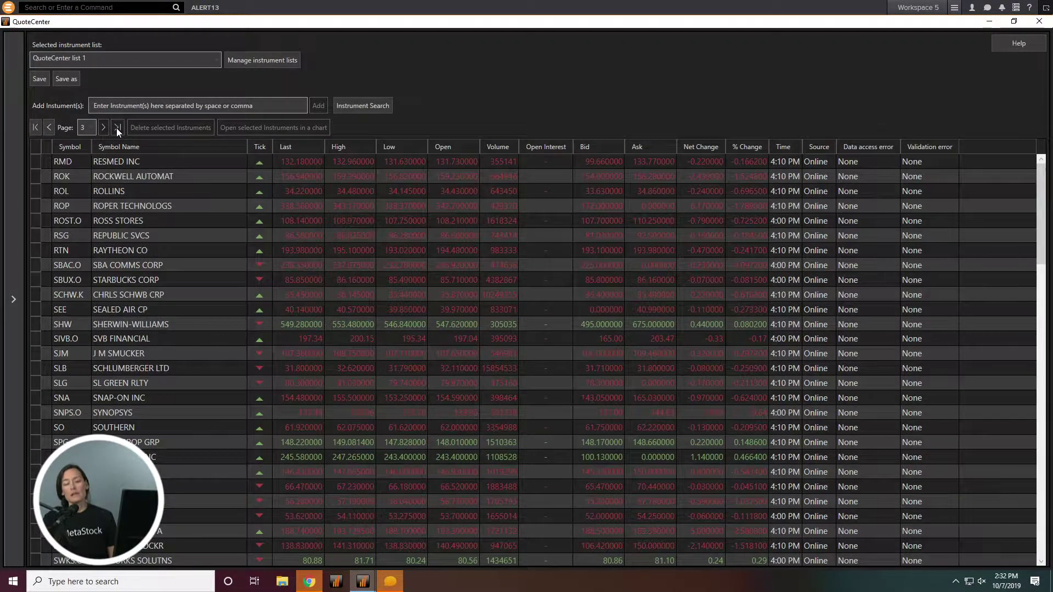
click(34, 127)
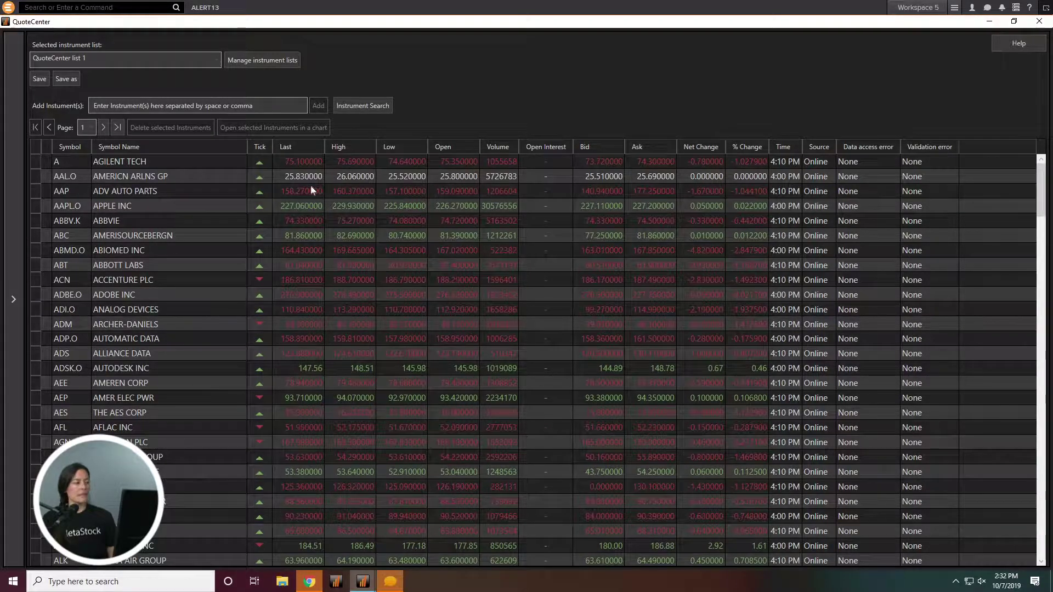
Step: Sort the instruments by High in ascending, descending and again ascending order
click(350, 147)
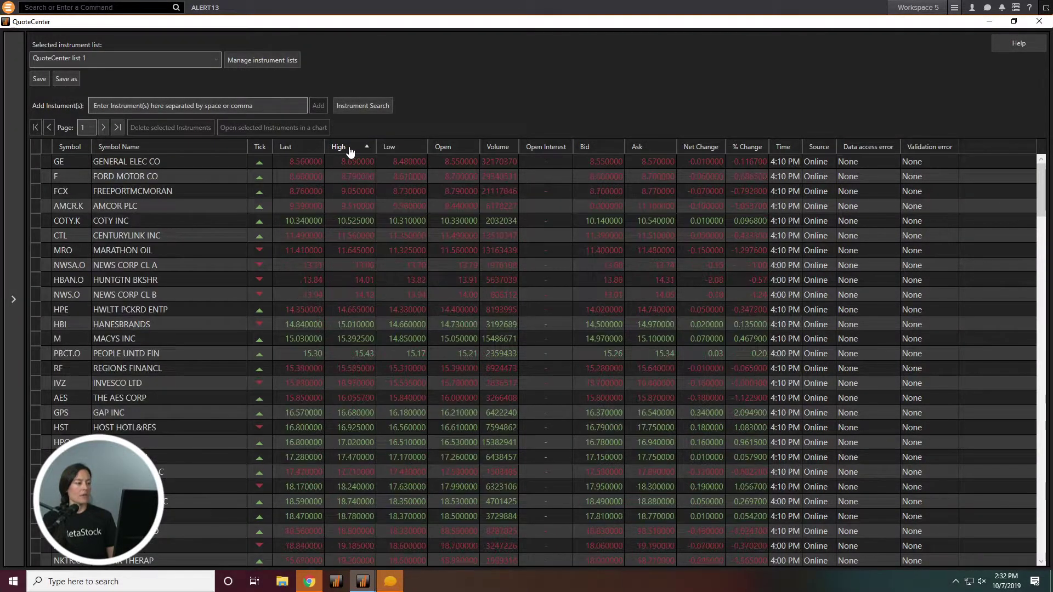
click(350, 148)
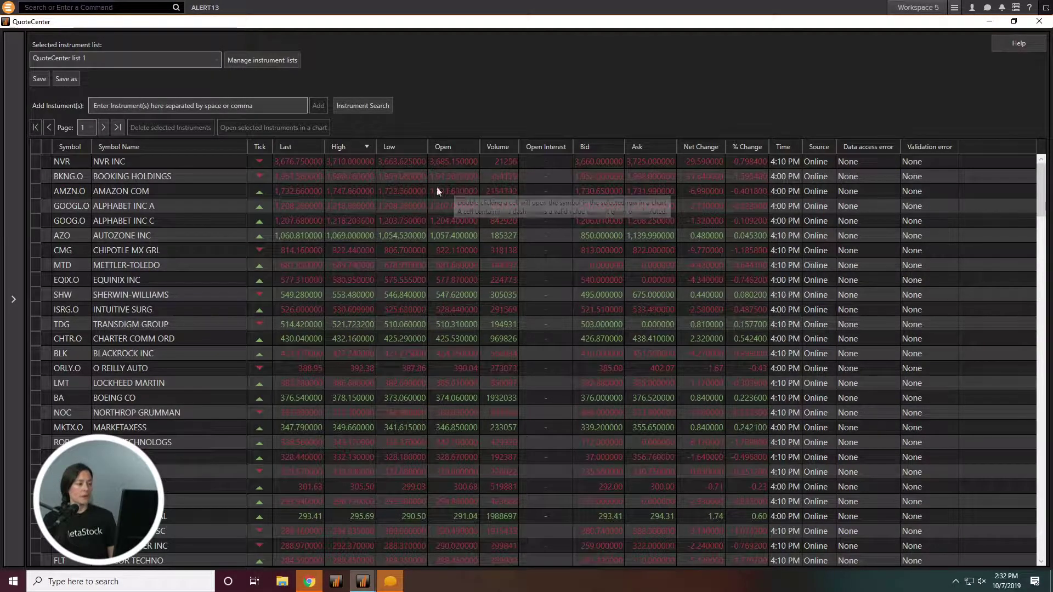
click(341, 150)
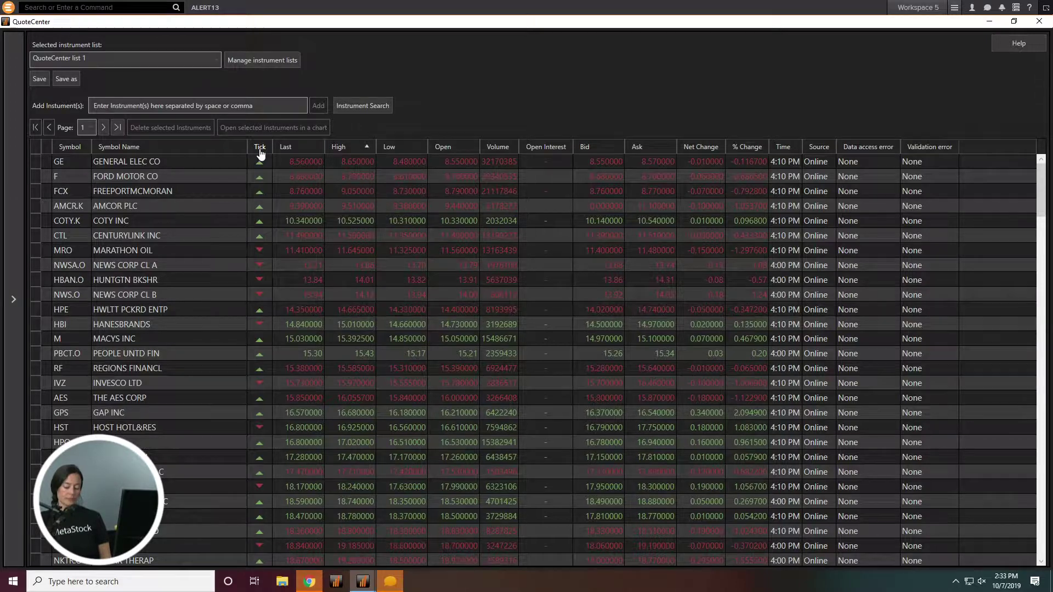
Step: Try the Dark Orange and Light themes in QuoteCenter, switch back to the Dark Theme and hide the theme choices
click(13, 302)
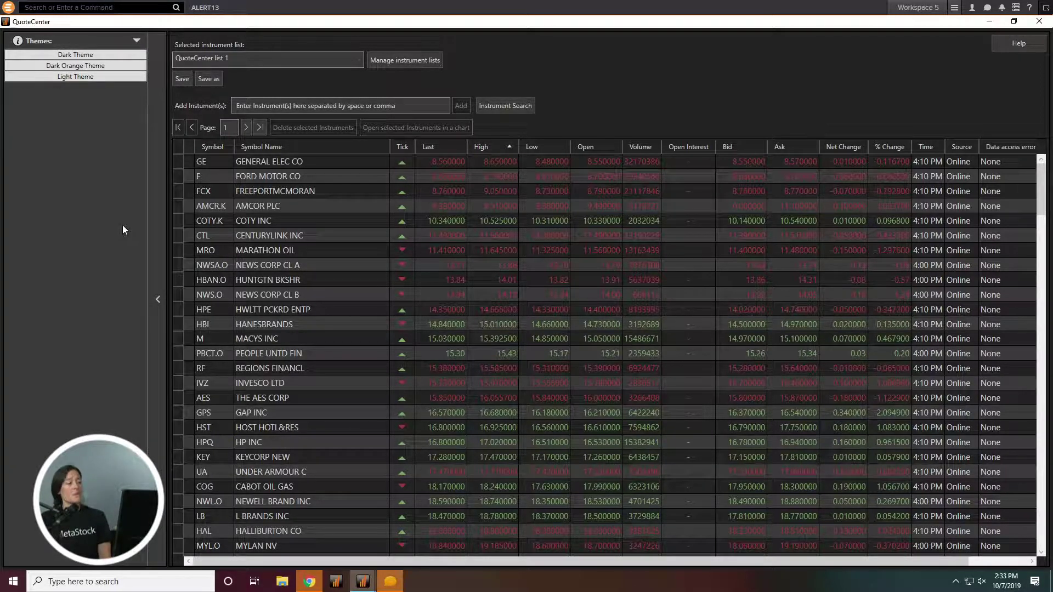
click(80, 66)
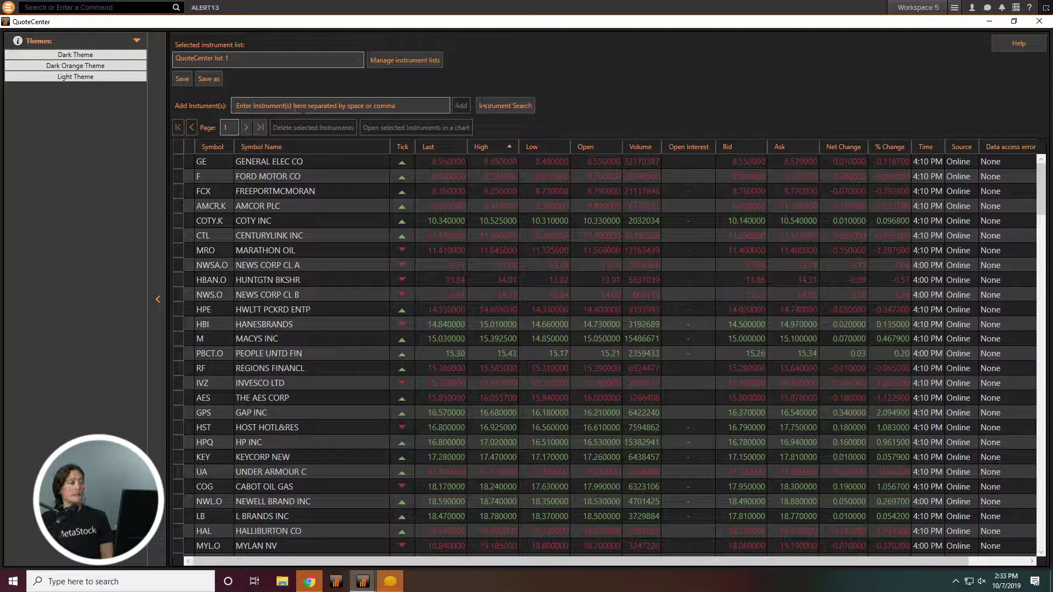
click(87, 78)
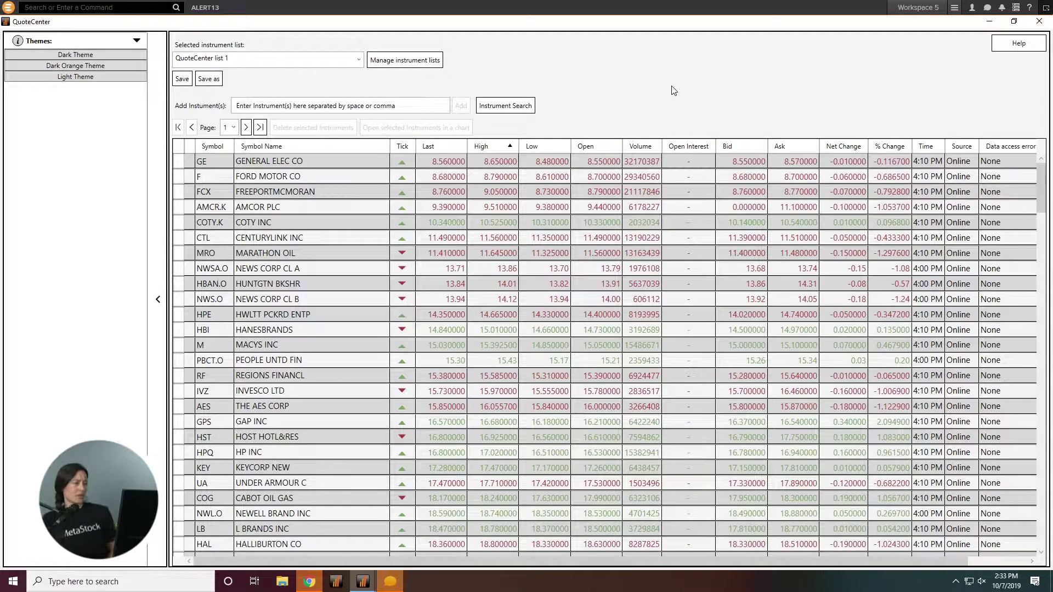
click(84, 57)
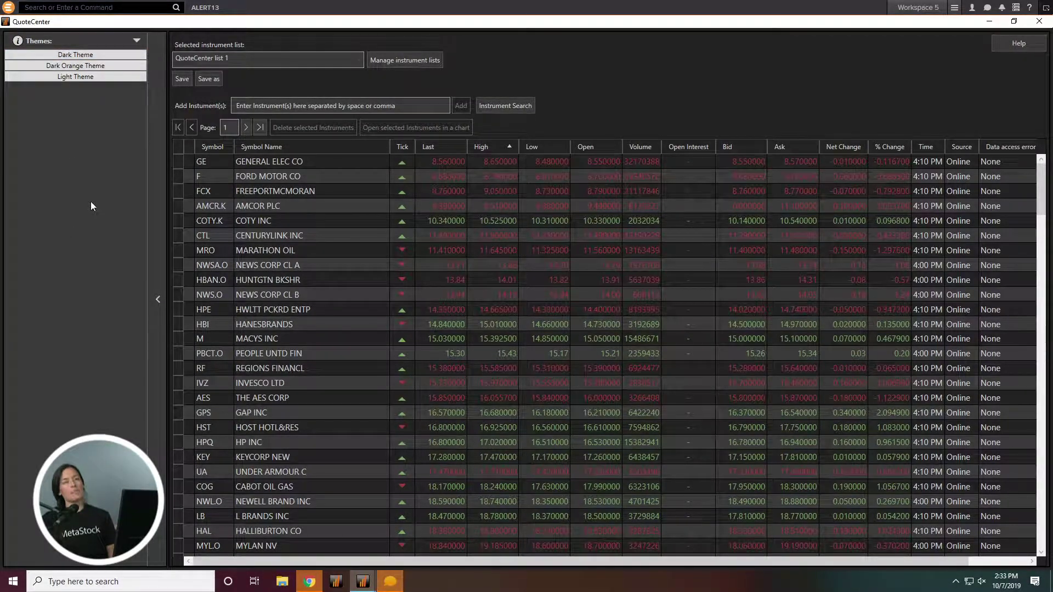
click(156, 299)
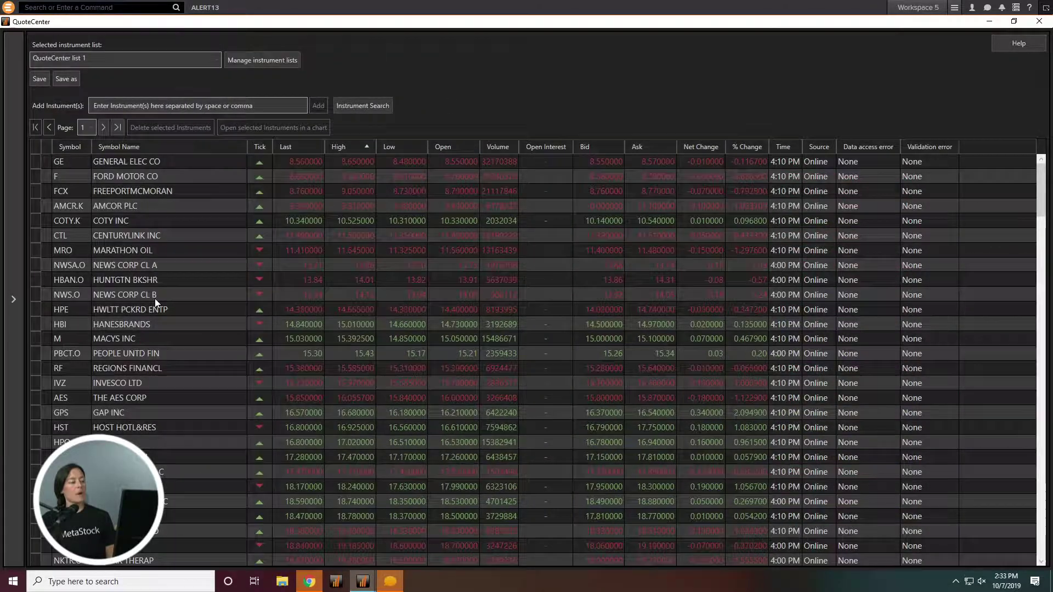